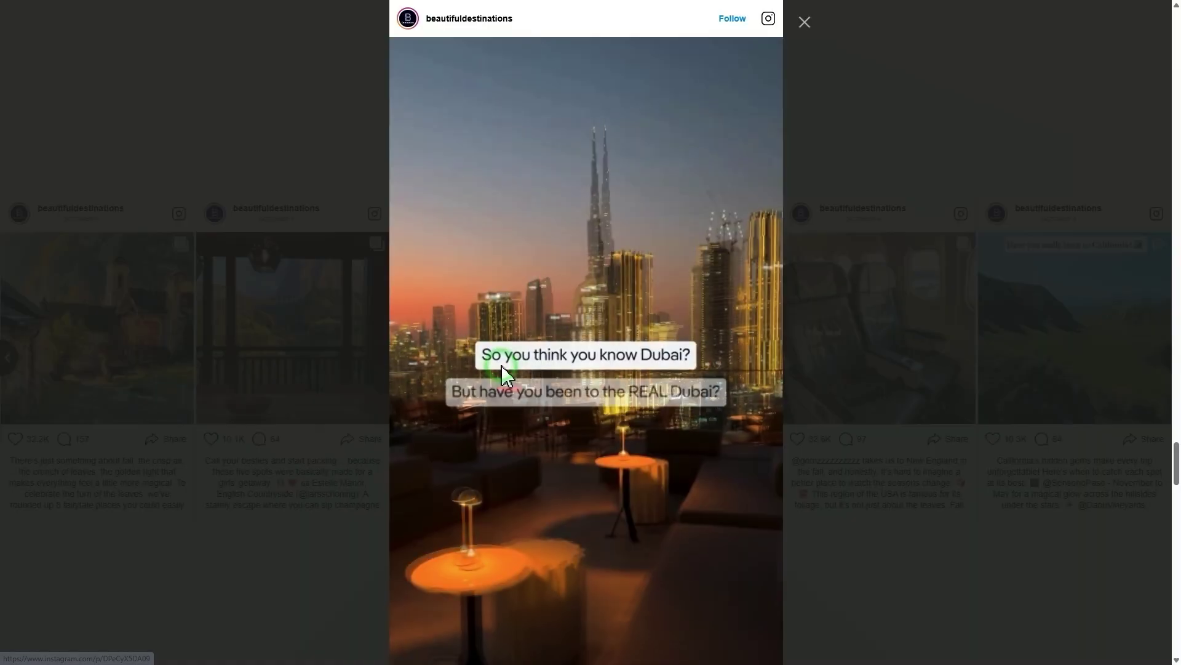
Step: Preview the Dubai demo post, then go to the Instagram Feed widget page
left_click(504, 372)
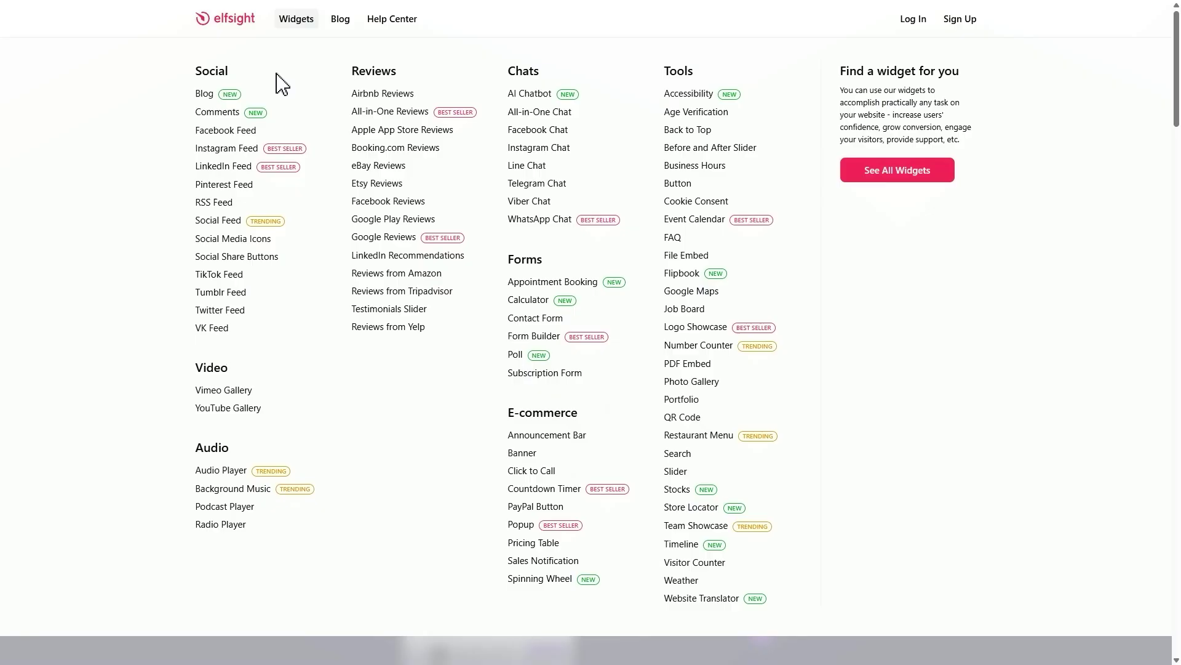
left_click(237, 153)
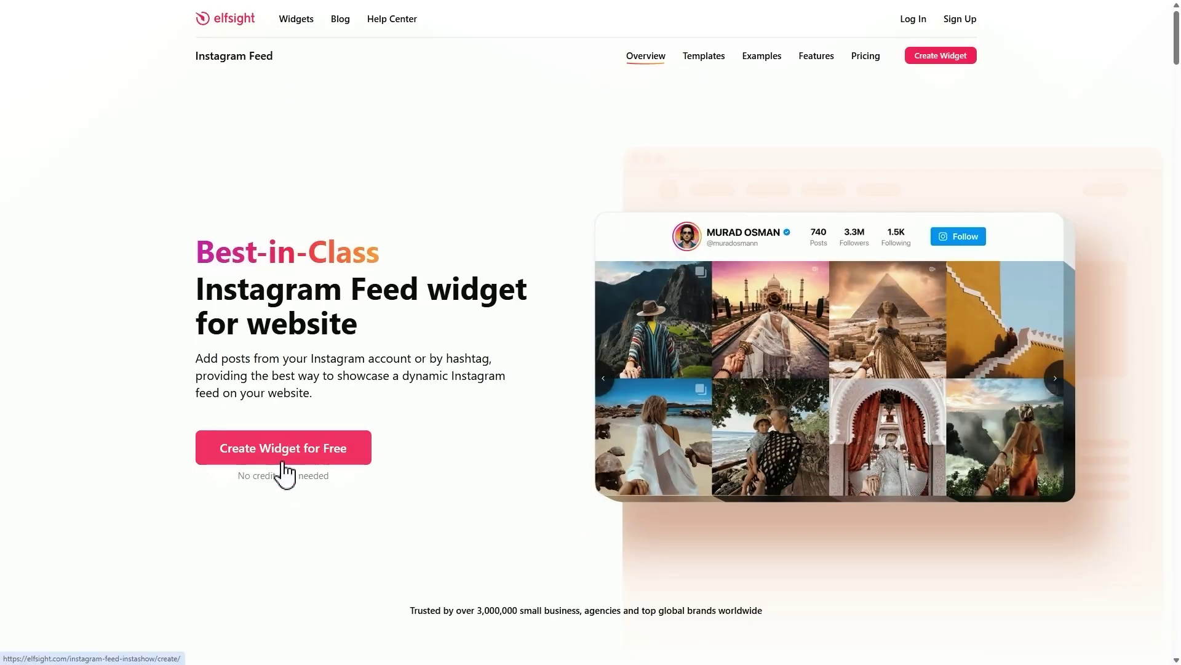
Step: Compare the Hashtag Showcase and Small Widget templates, then continue with Profile Widget
left_click(281, 458)
scroll(281, 458, "down", 2)
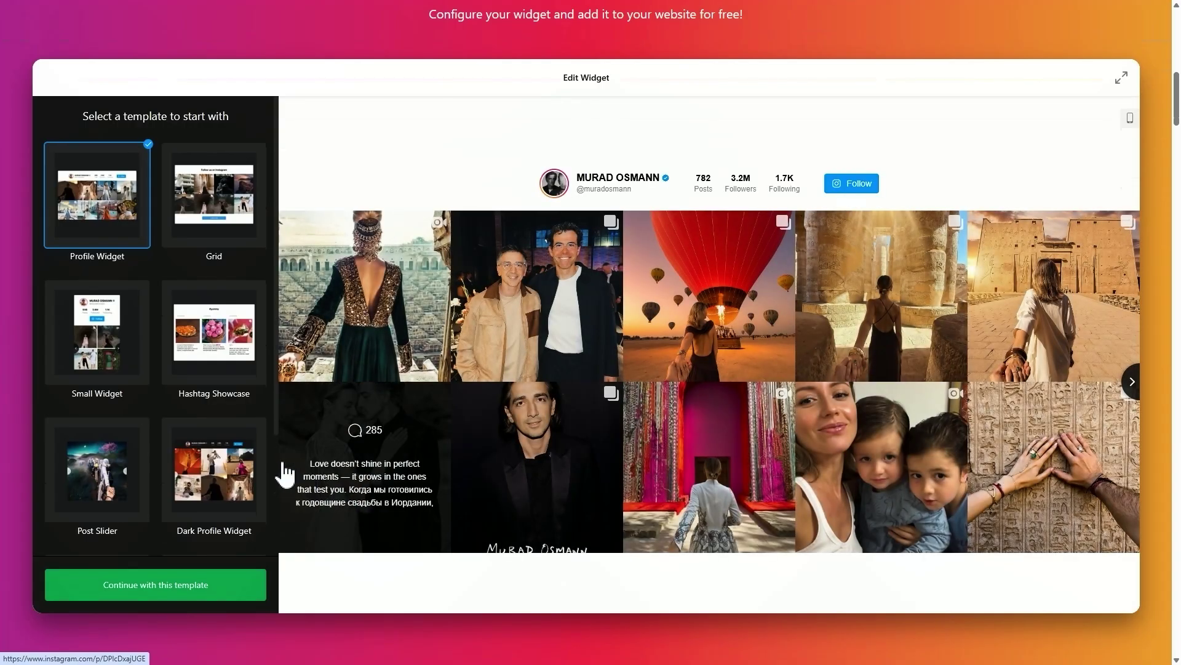
left_click(216, 376)
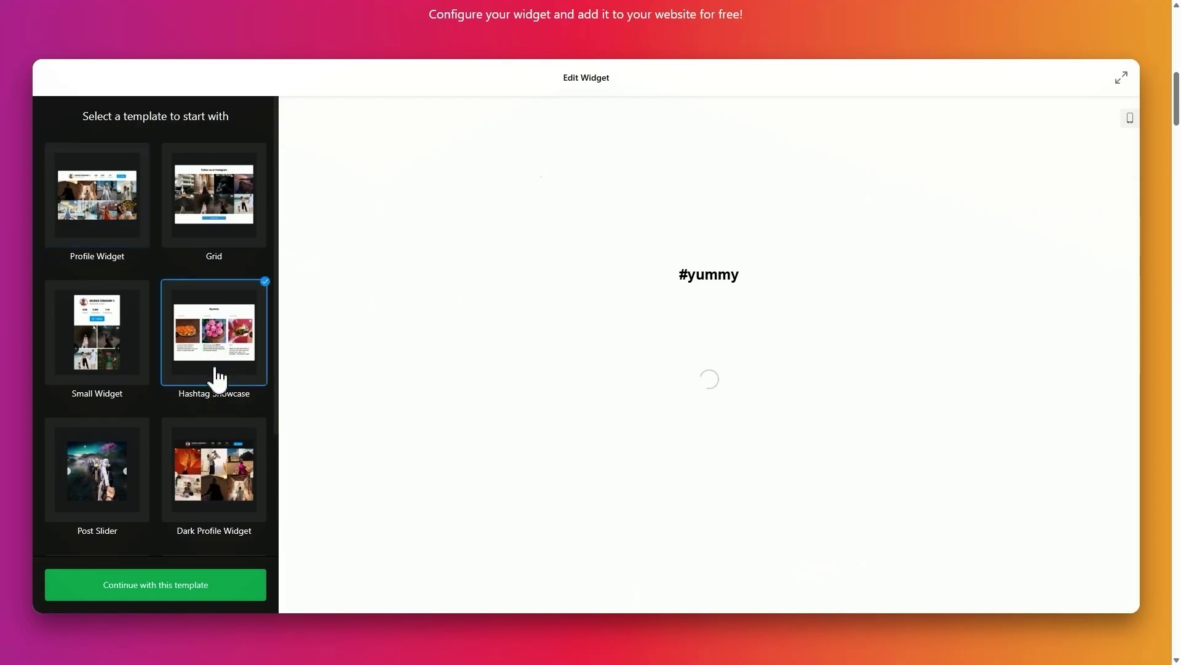
left_click(97, 373)
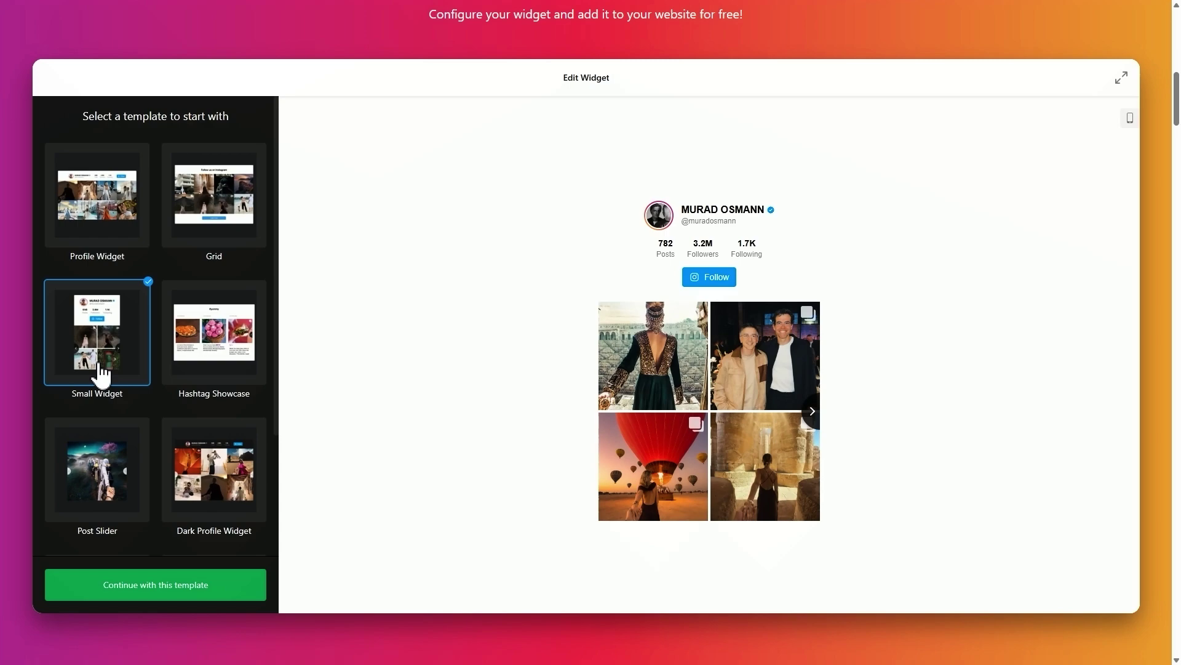
left_click(95, 244)
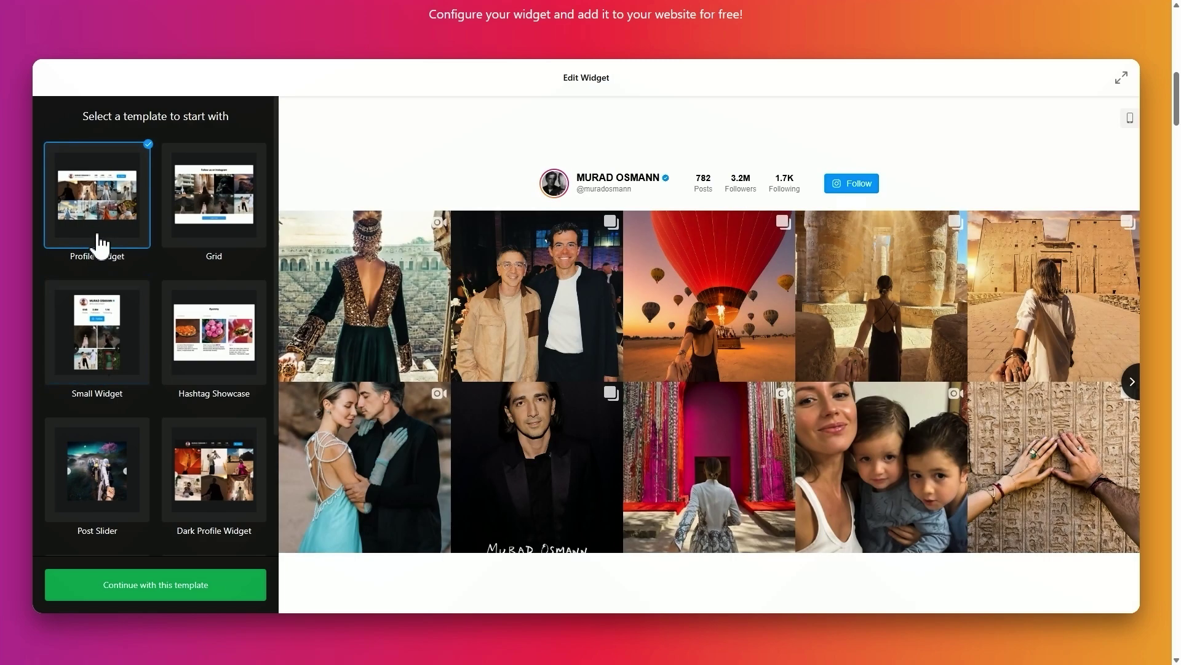
left_click(154, 596)
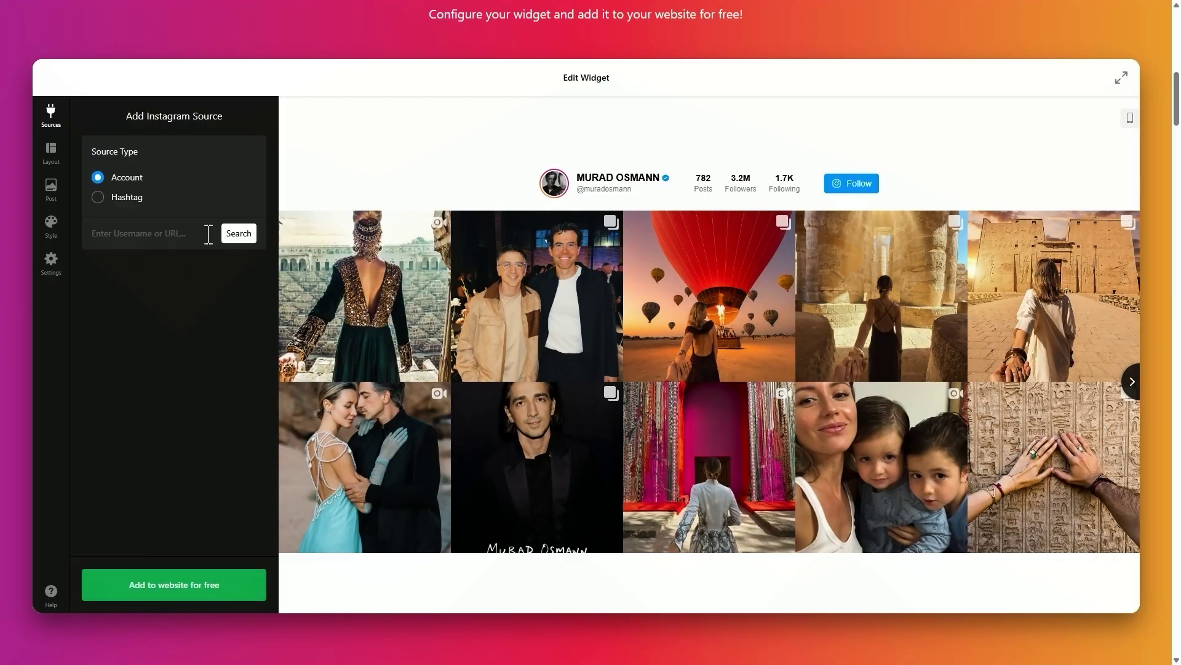
type("@beautifuldestinations")
left_click(237, 237)
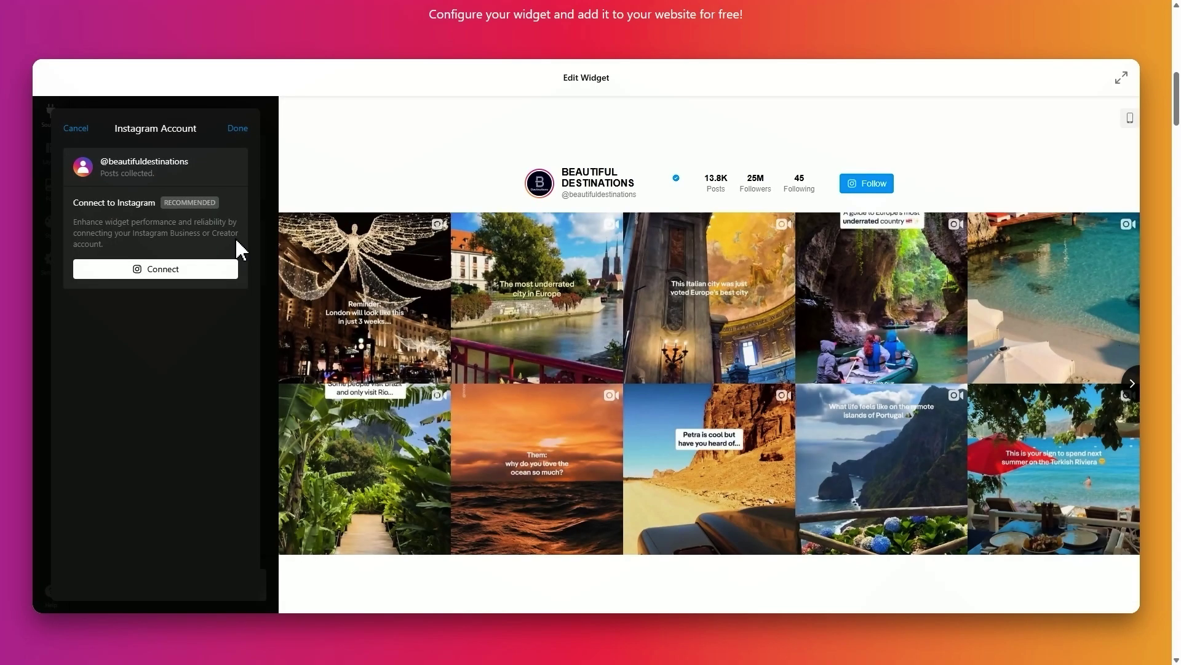
left_click(239, 131)
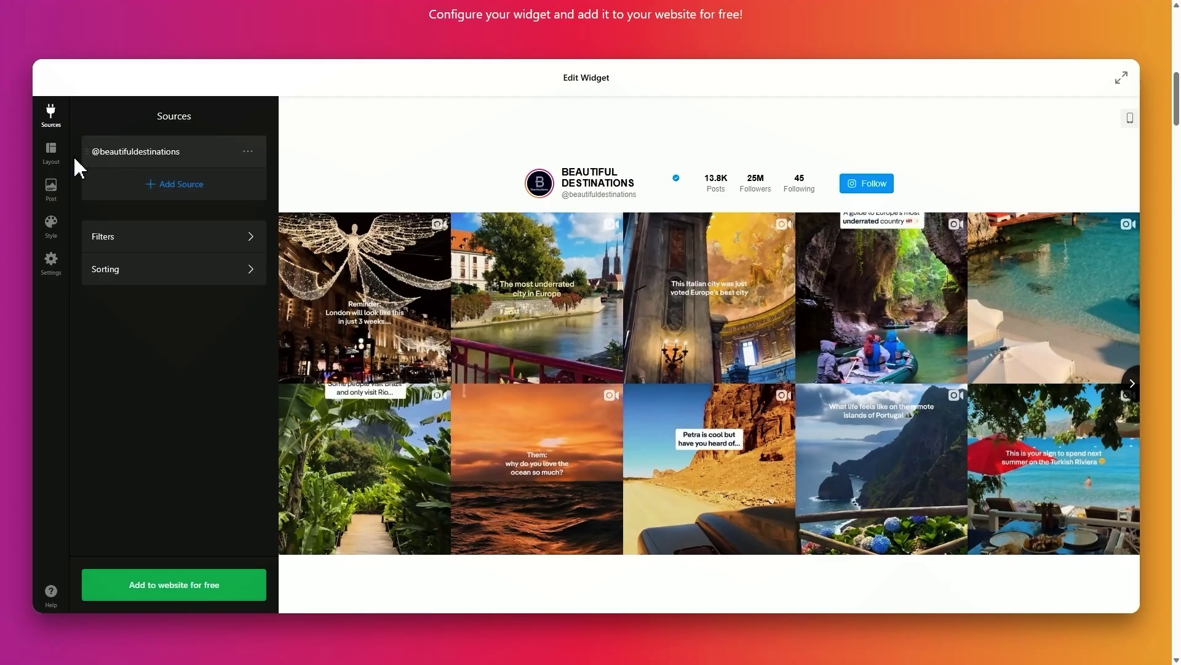
Step: Set the slider's Columns and Rows layout to 1 row with a 2px gap
left_click(53, 173)
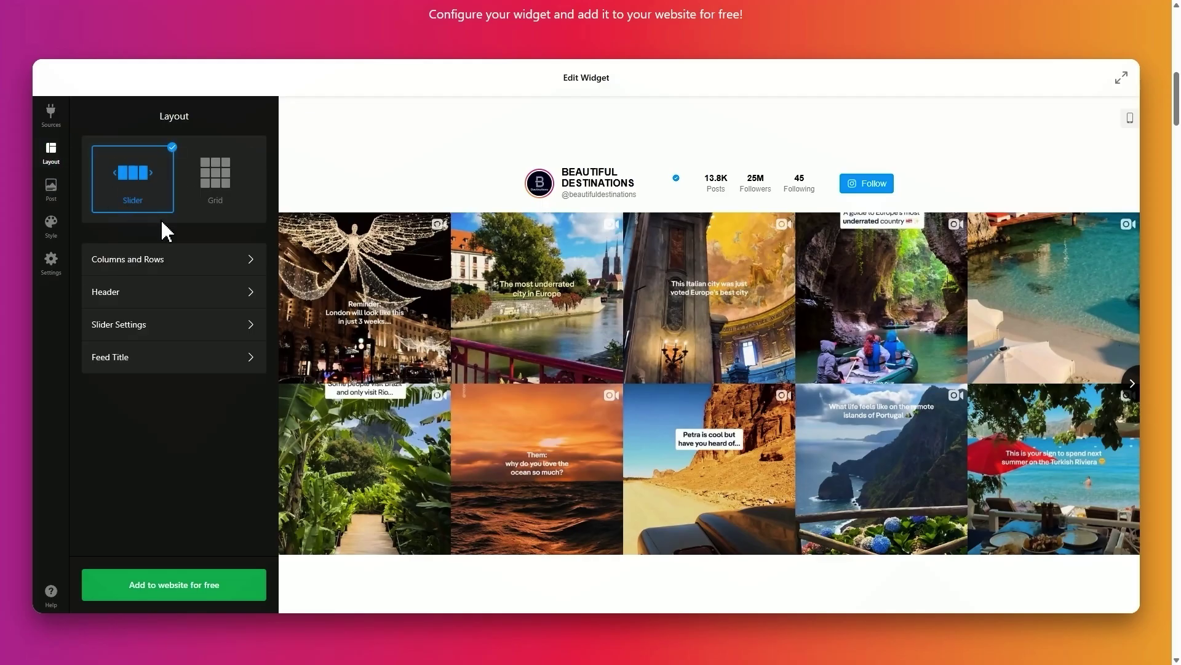
left_click(212, 264)
left_click(259, 215)
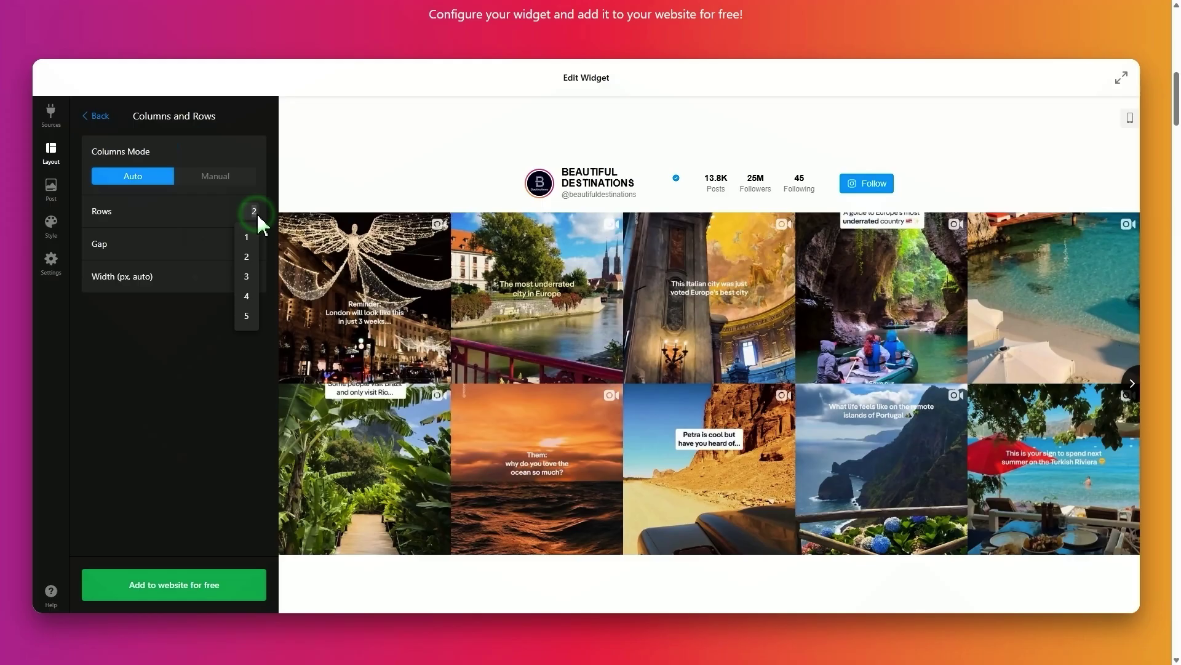
left_click(255, 244)
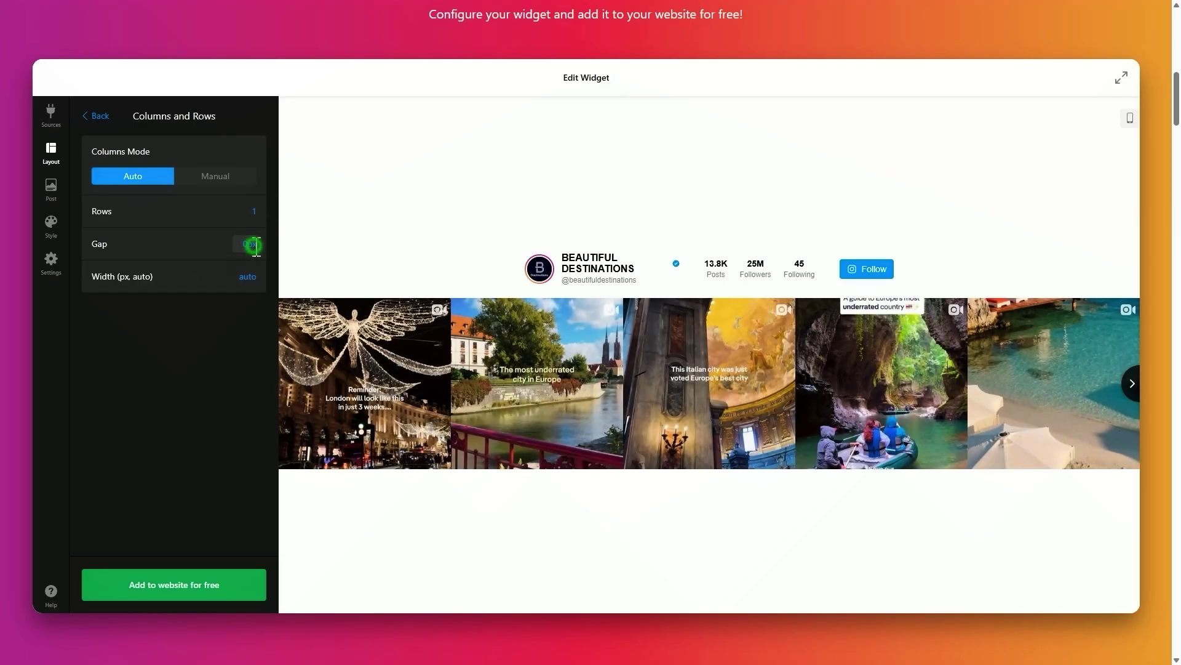
left_click(253, 245)
left_click(244, 294)
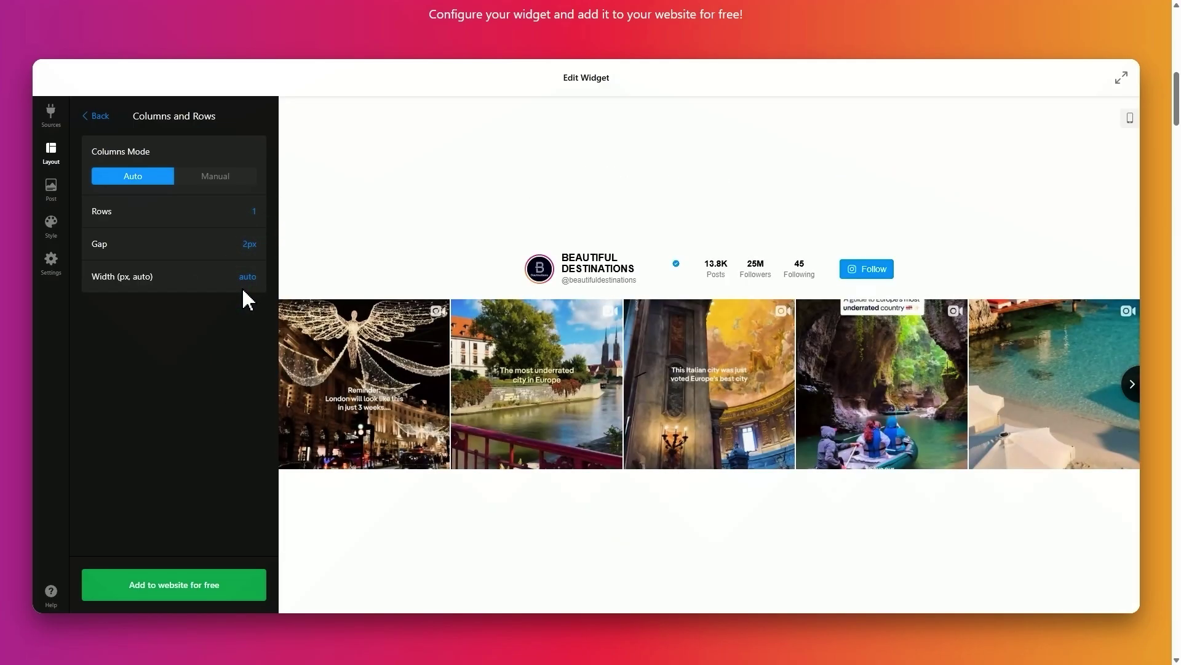
left_click(97, 116)
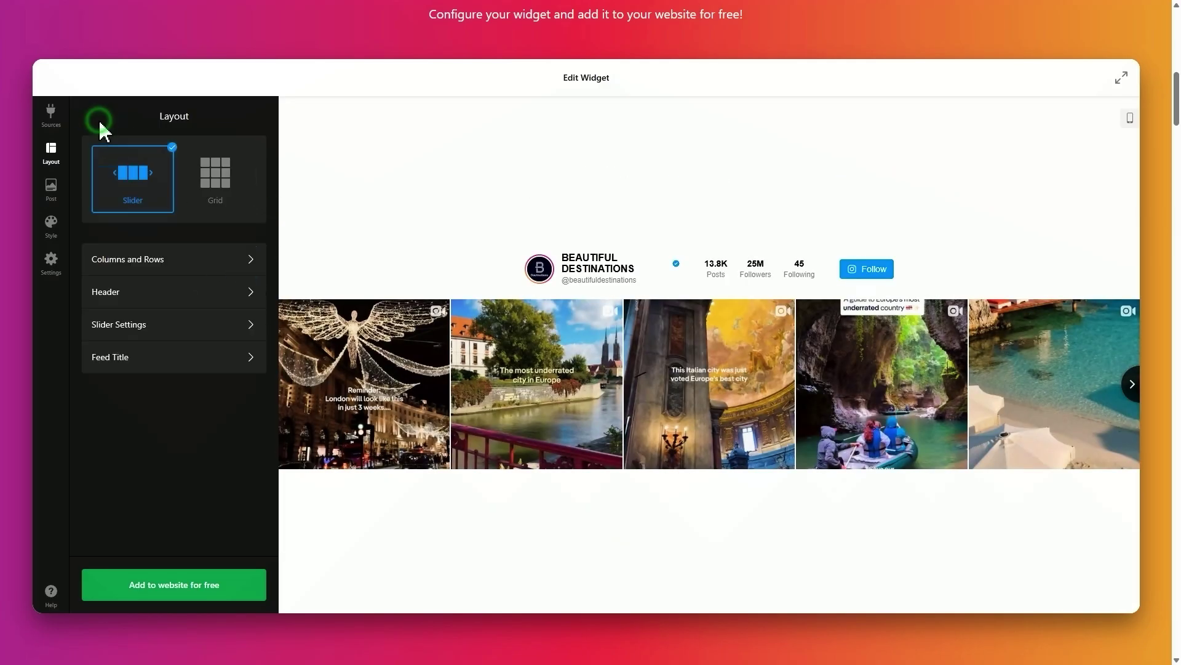
Step: Switch the post style to cards showing user, date and caption
left_click(51, 191)
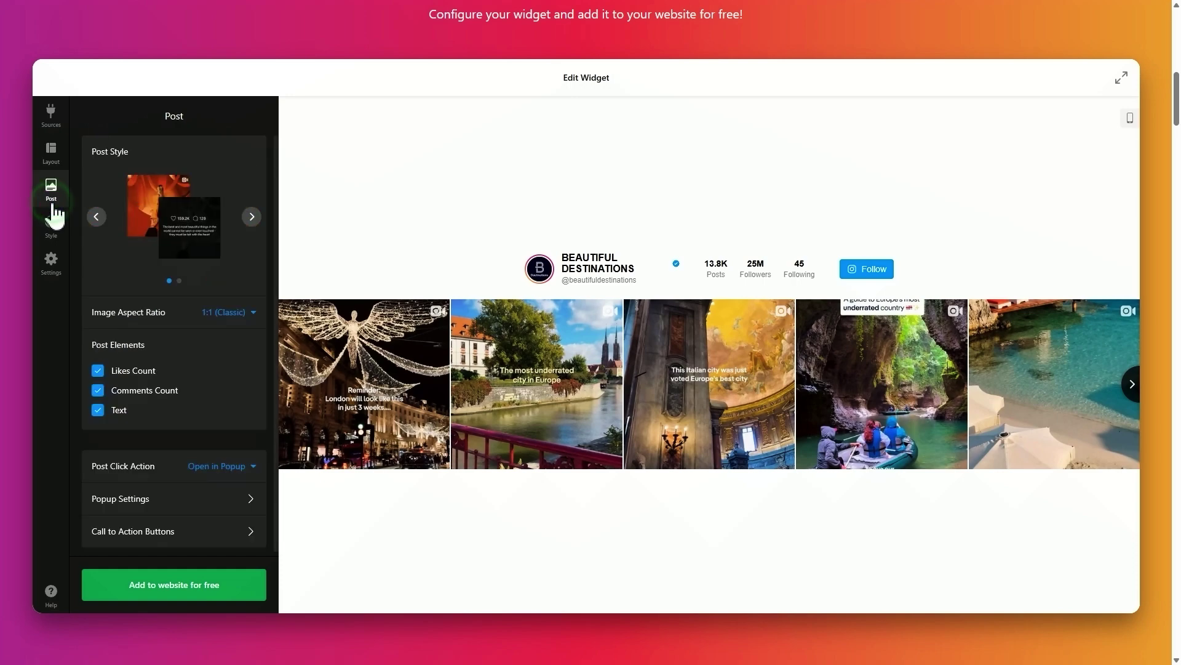
left_click(252, 217)
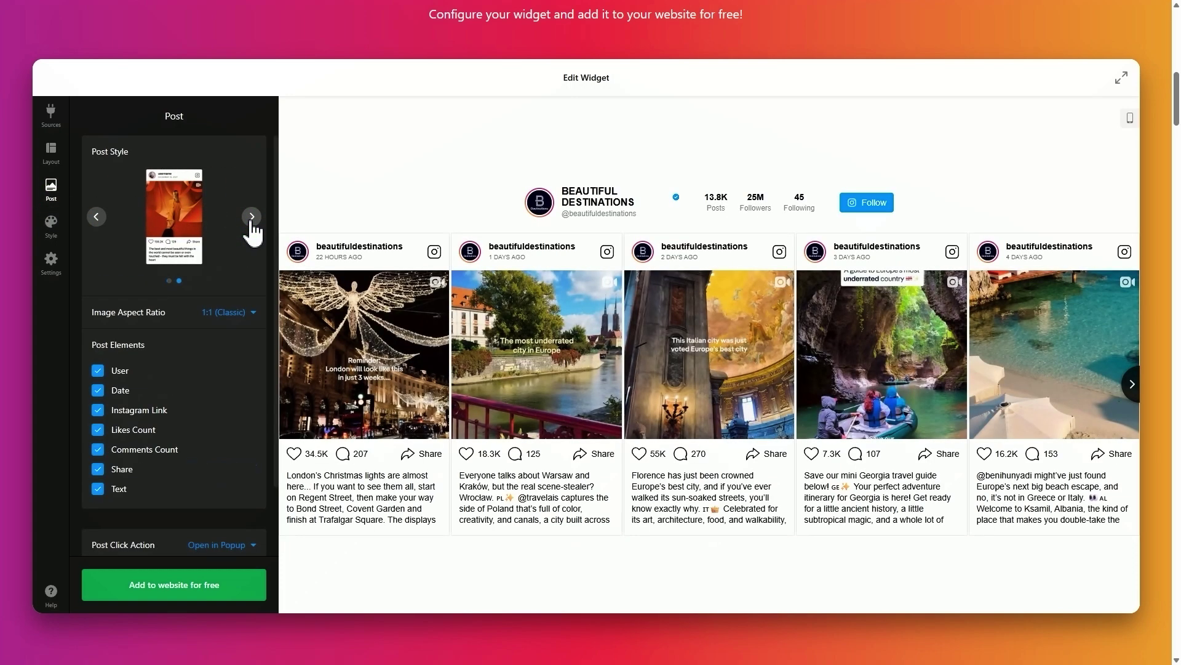
scroll(253, 233, "down", 2)
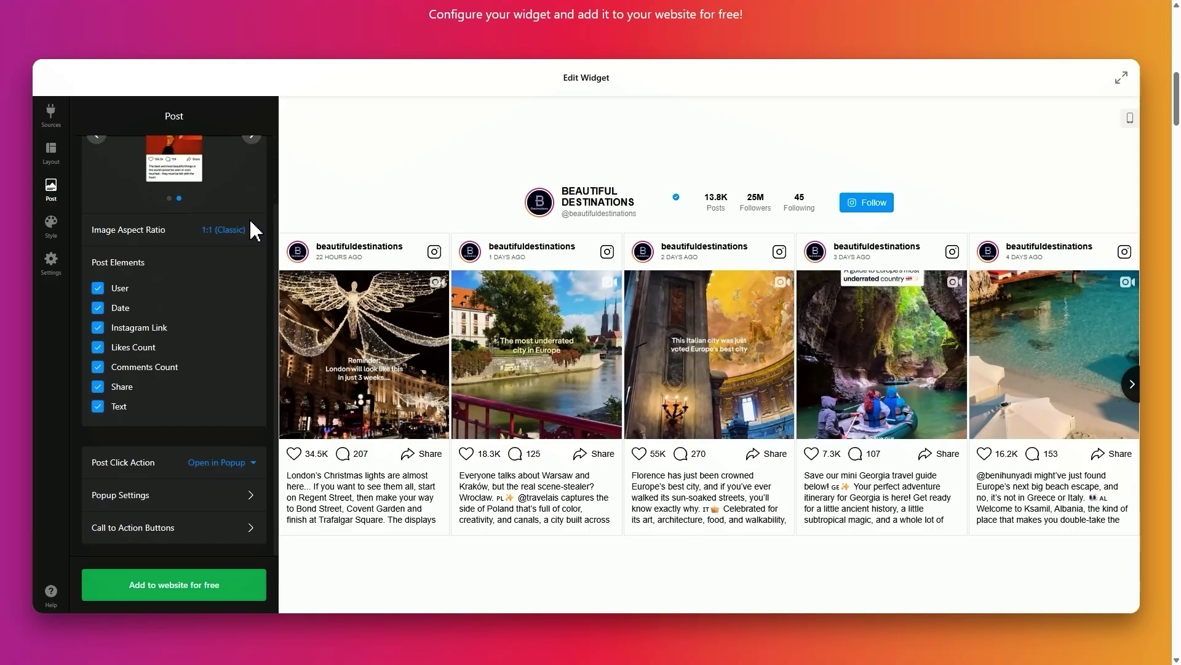
Step: Try the Dark colour scheme, then revert the widget to Default
left_click(52, 239)
left_click(255, 155)
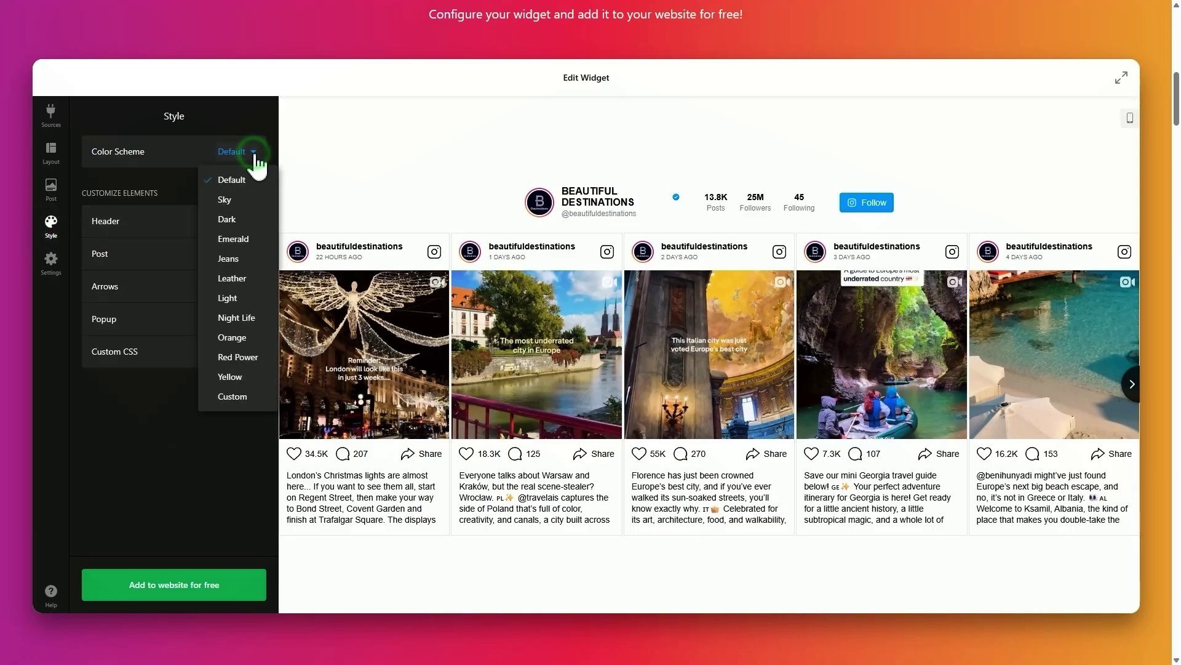
left_click(237, 219)
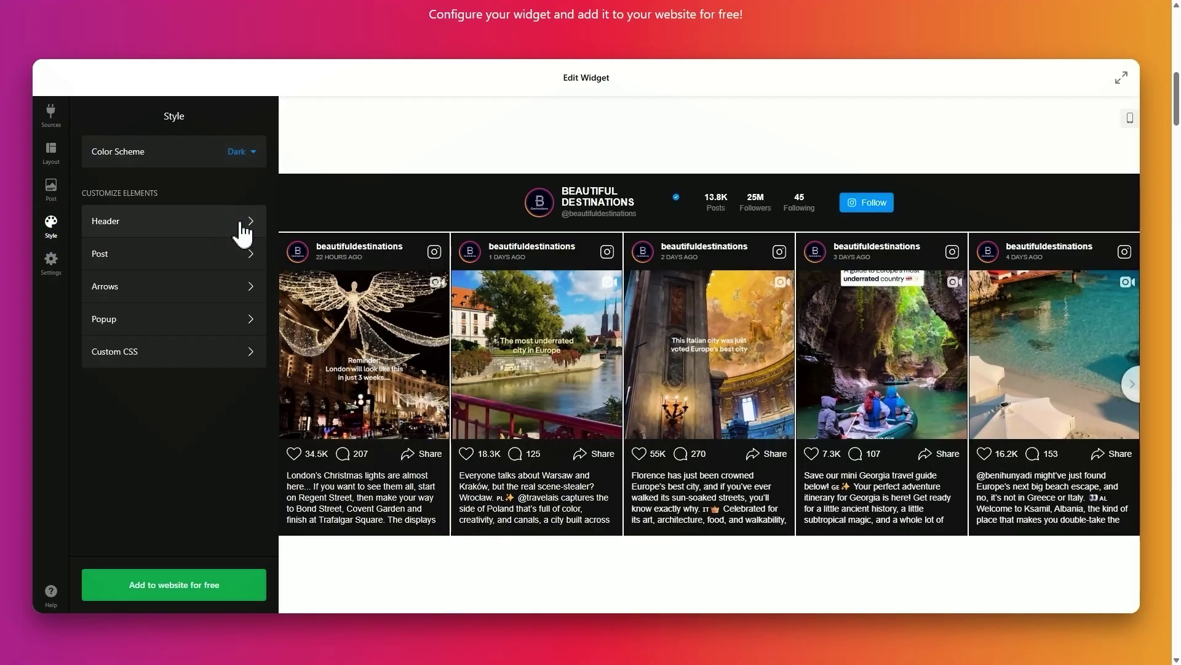
left_click(253, 154)
left_click(251, 180)
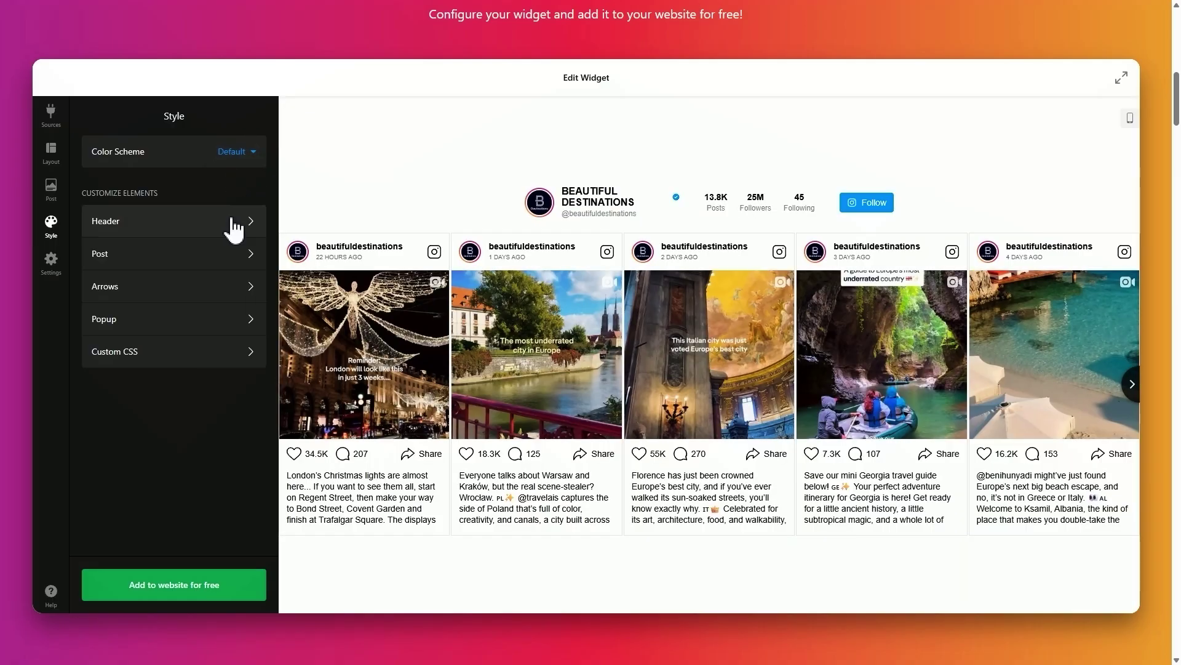
Step: Set the header background colour to white after briefly trying teal
left_click(234, 223)
left_click(248, 153)
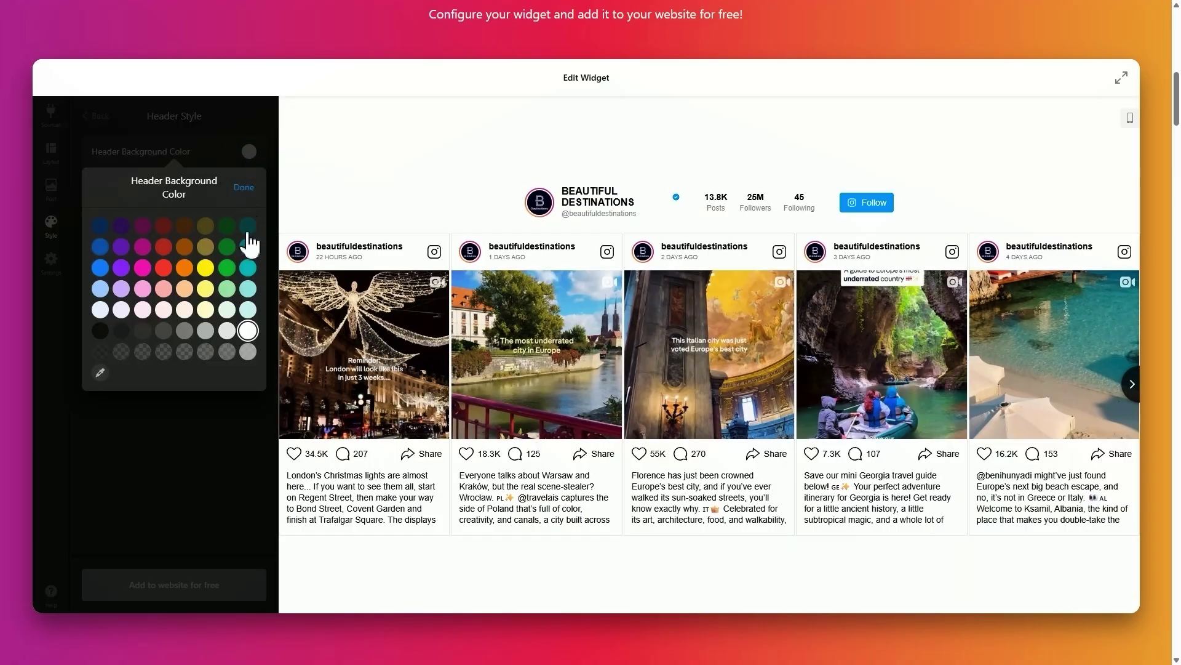
left_click(248, 289)
left_click(248, 330)
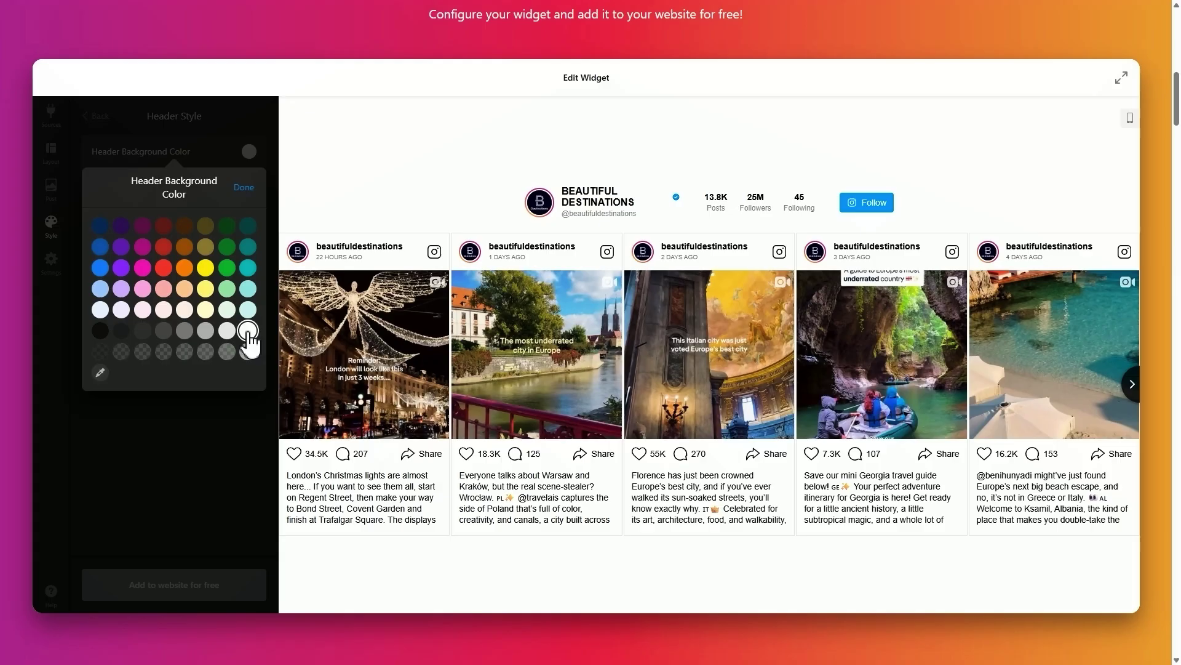
left_click(244, 191)
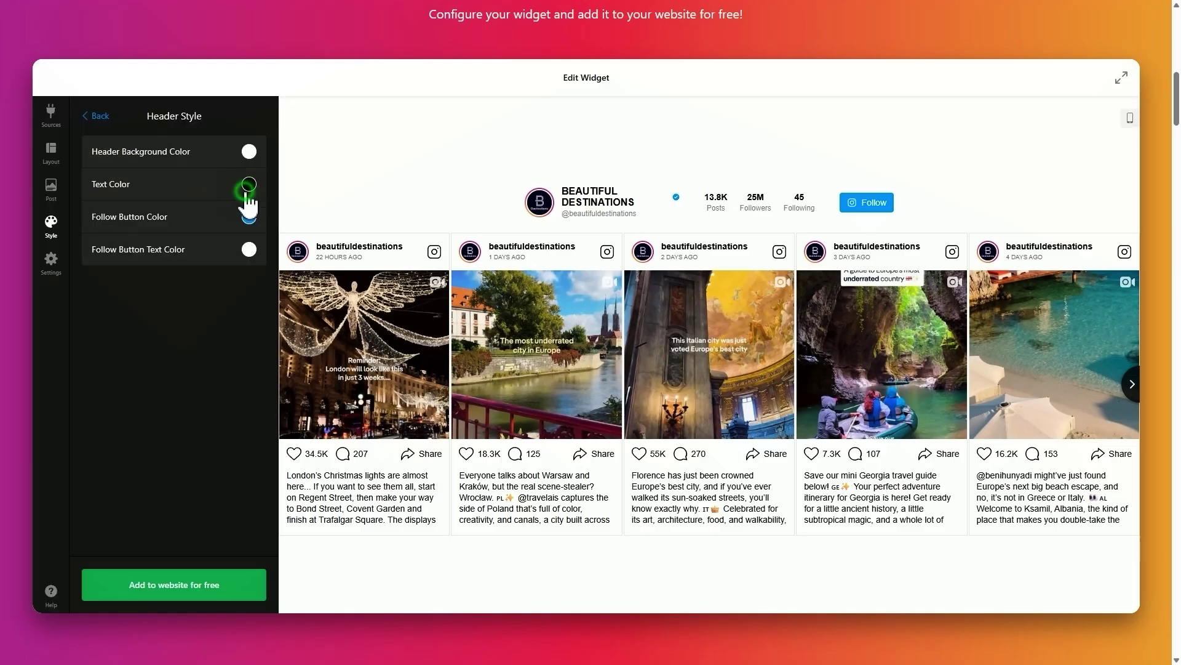
left_click(97, 117)
Step: Check the widget's language setting, leaving it at English
left_click(52, 263)
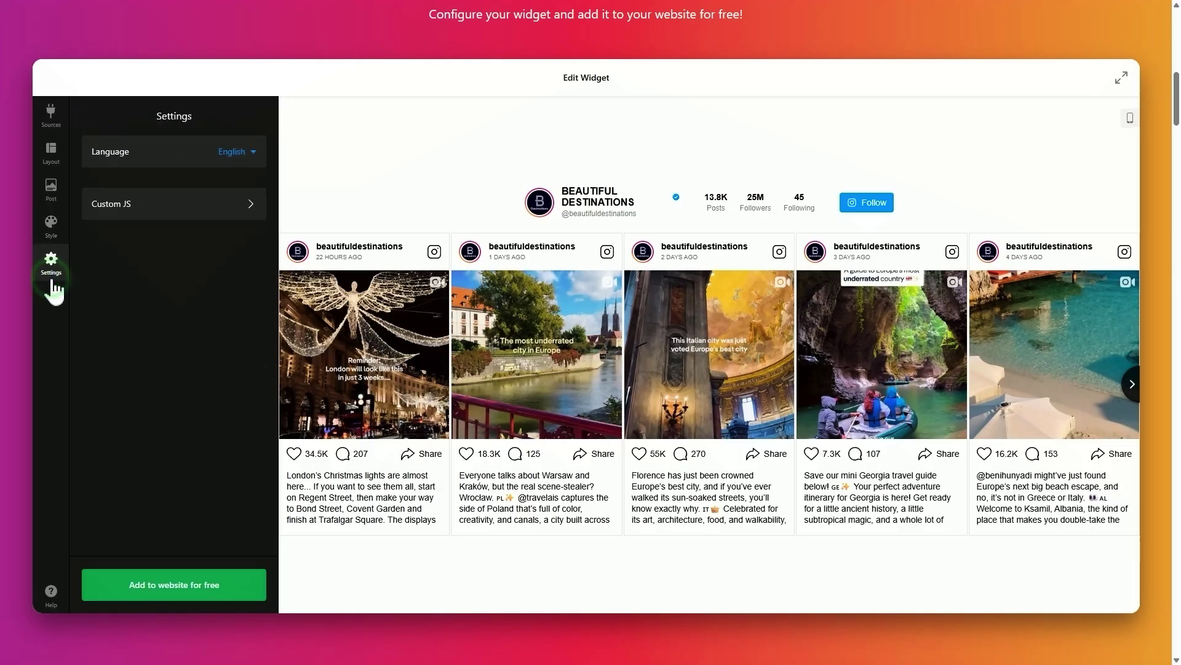
left_click(254, 154)
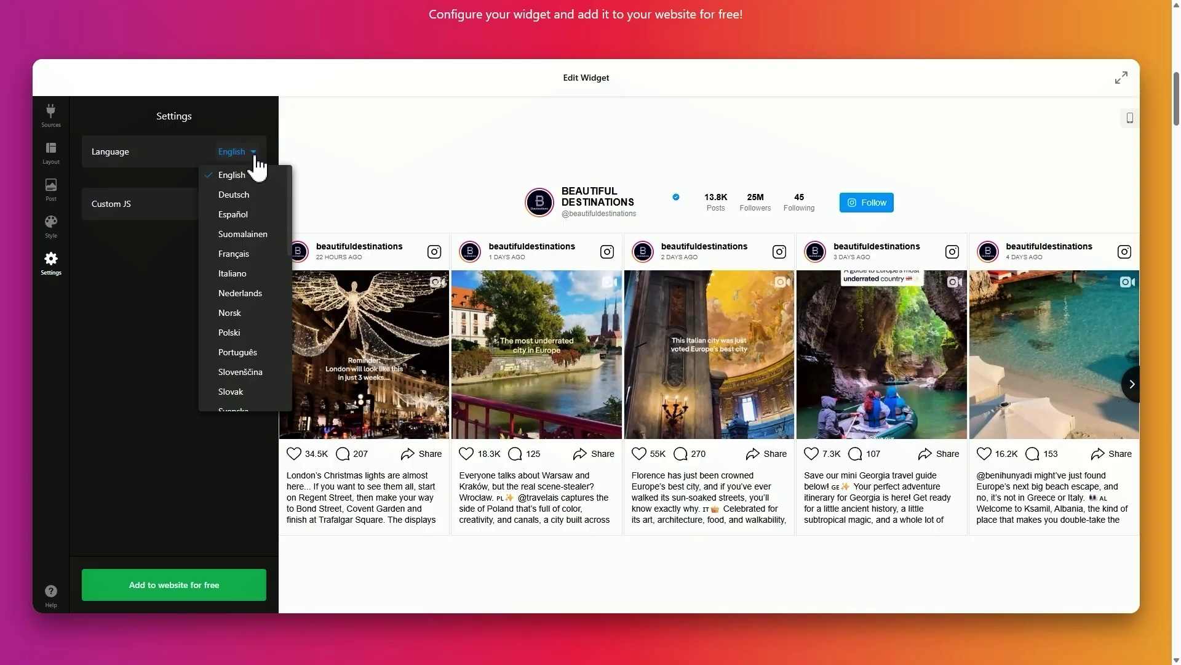
left_click(164, 237)
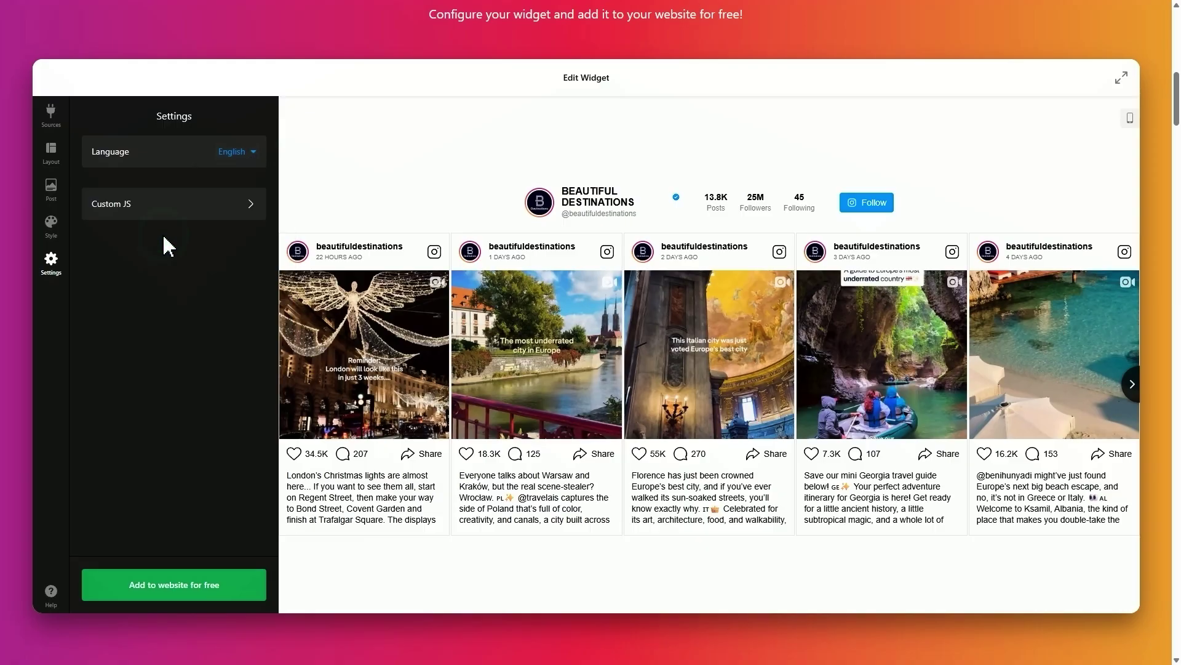
Step: Sign up with an email and password, publish the widget, and select the Free plan
left_click(168, 593)
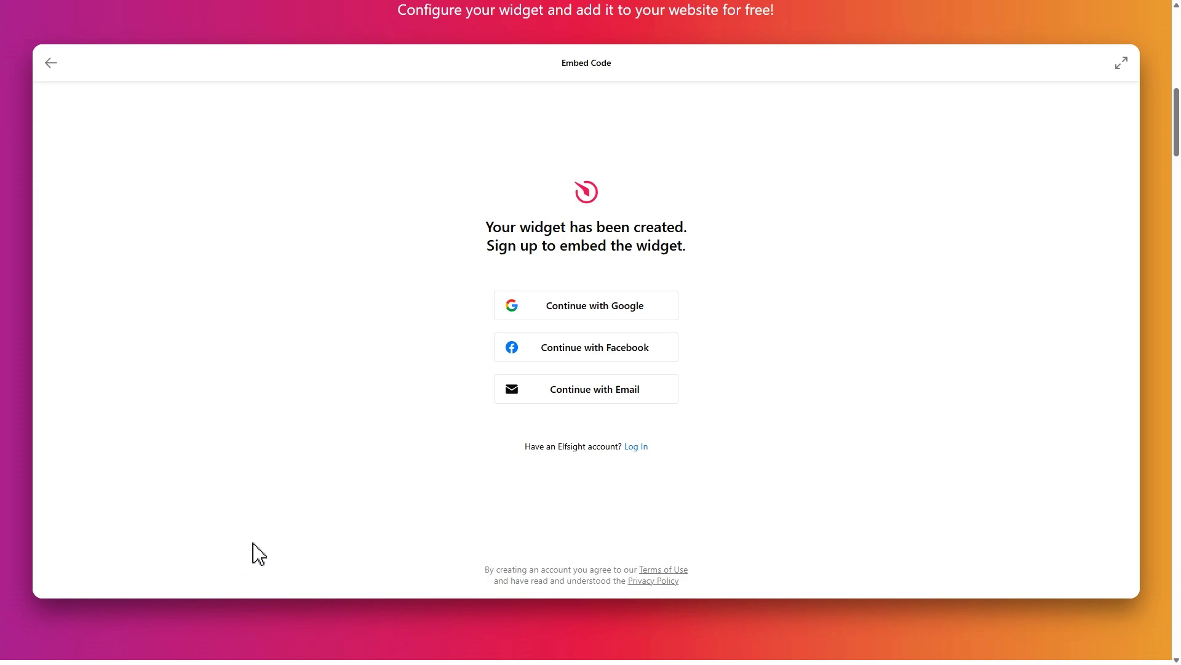
left_click(569, 399)
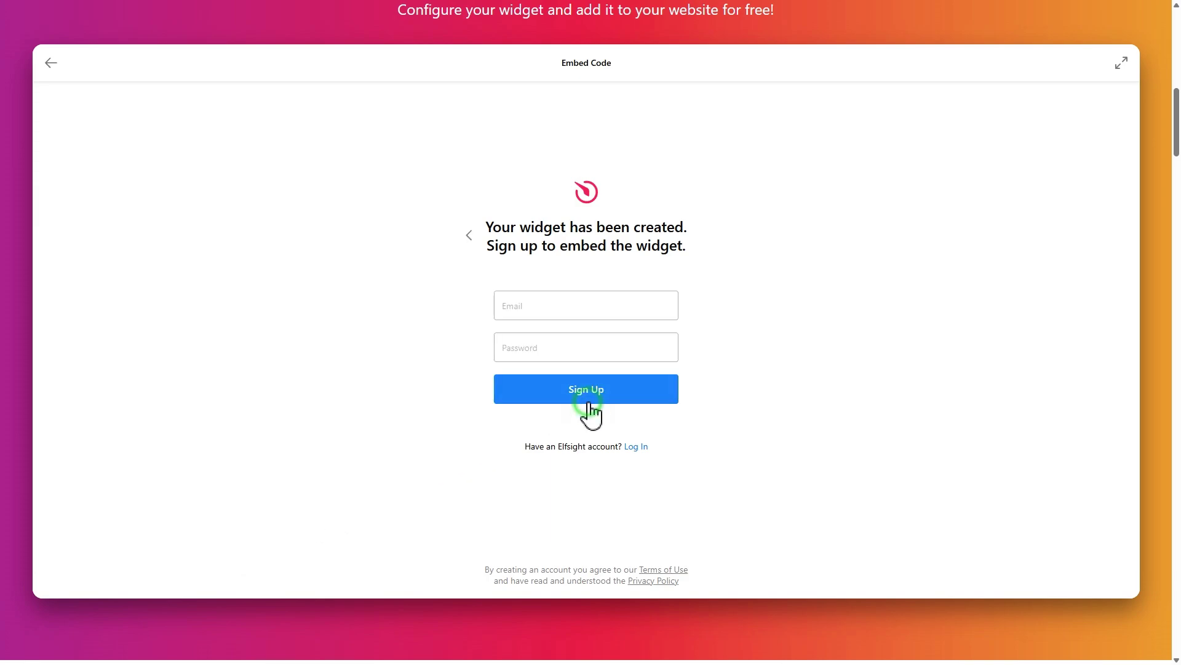
left_click(647, 306)
type("ight.com")
key("Tab")
type("**********")
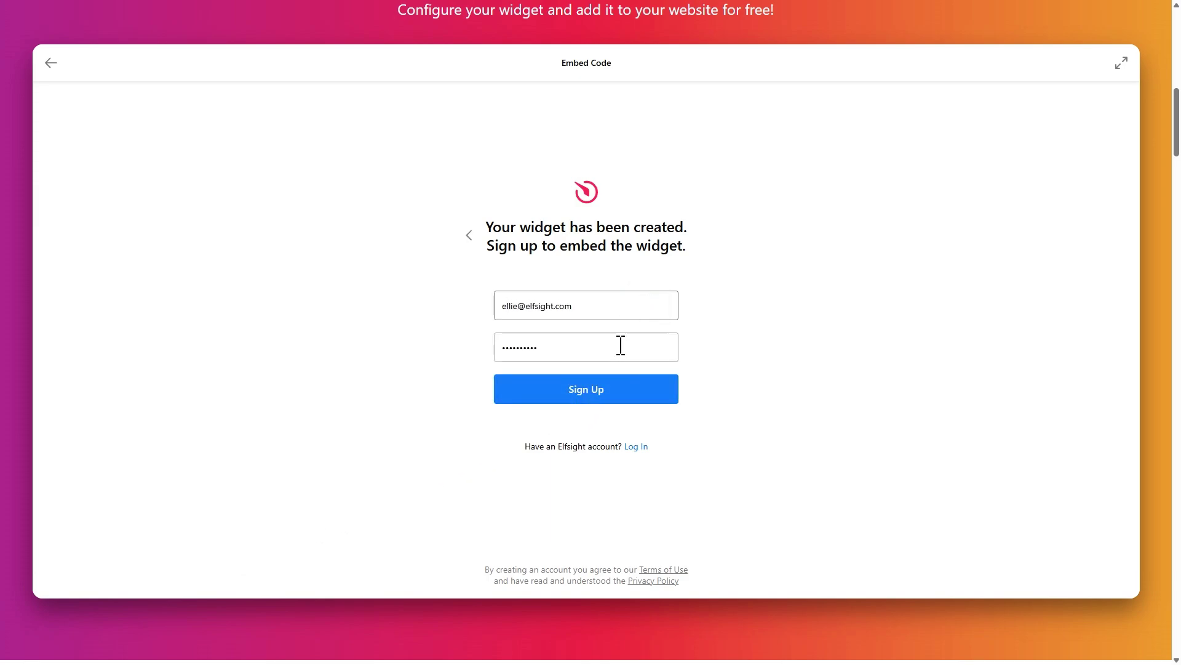
left_click(585, 406)
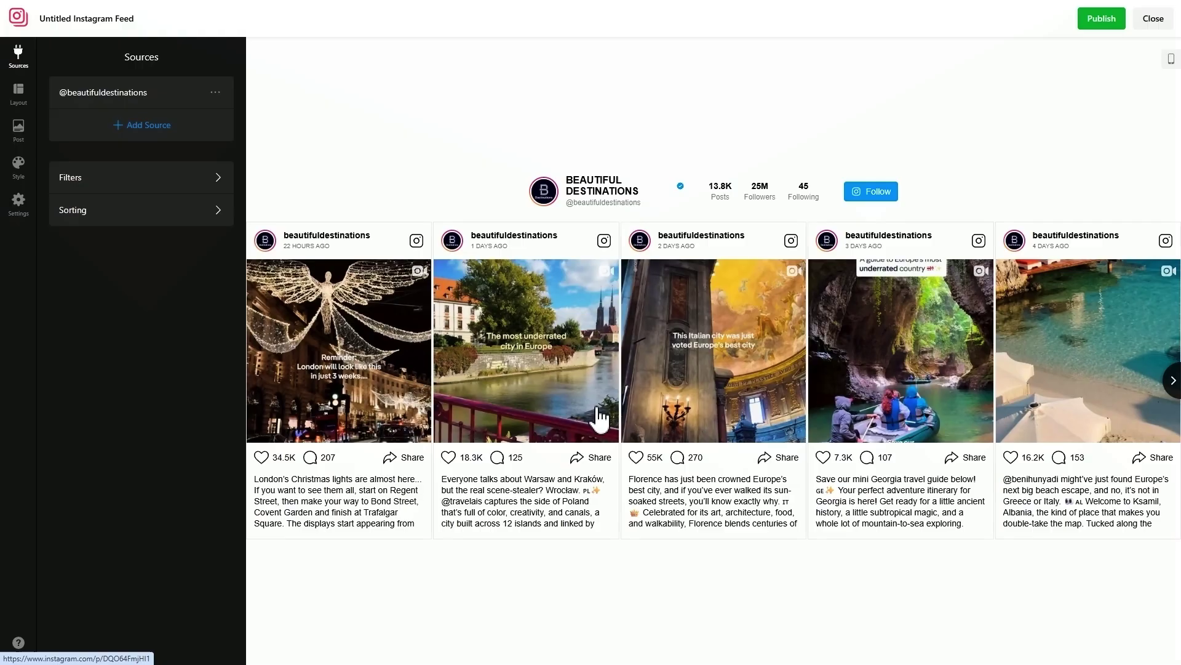
left_click(1102, 31)
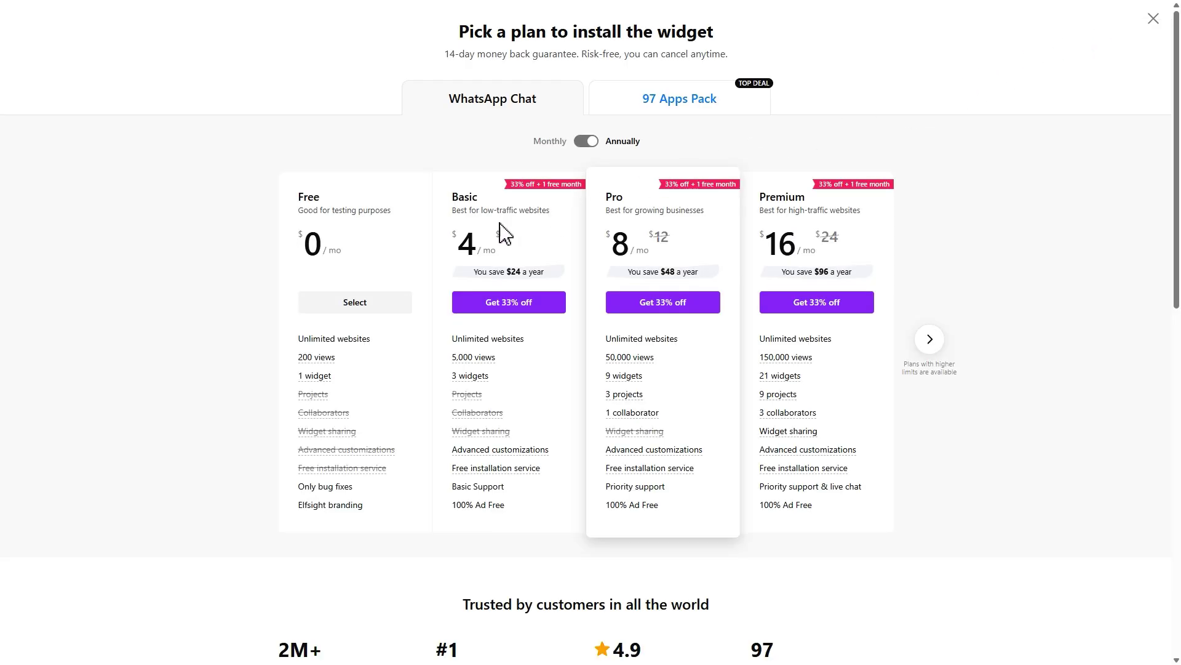
left_click(352, 308)
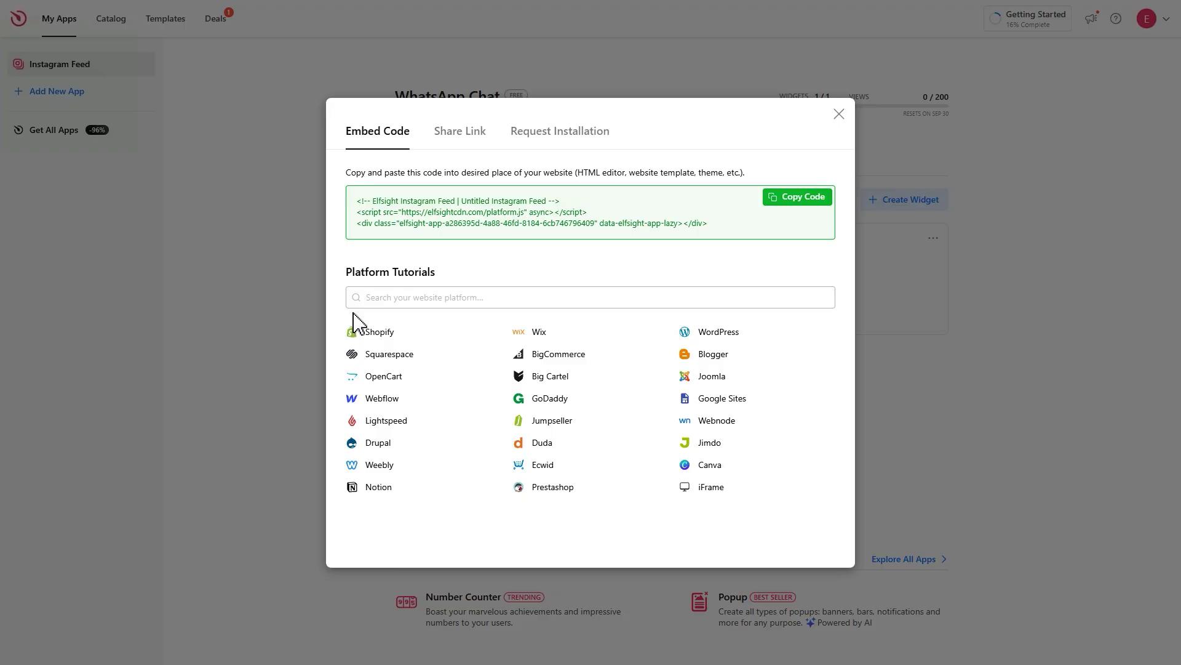
Step: Copy the embed code, view the Share Link and Request Installation tabs, and return to Embed Code
left_click(803, 197)
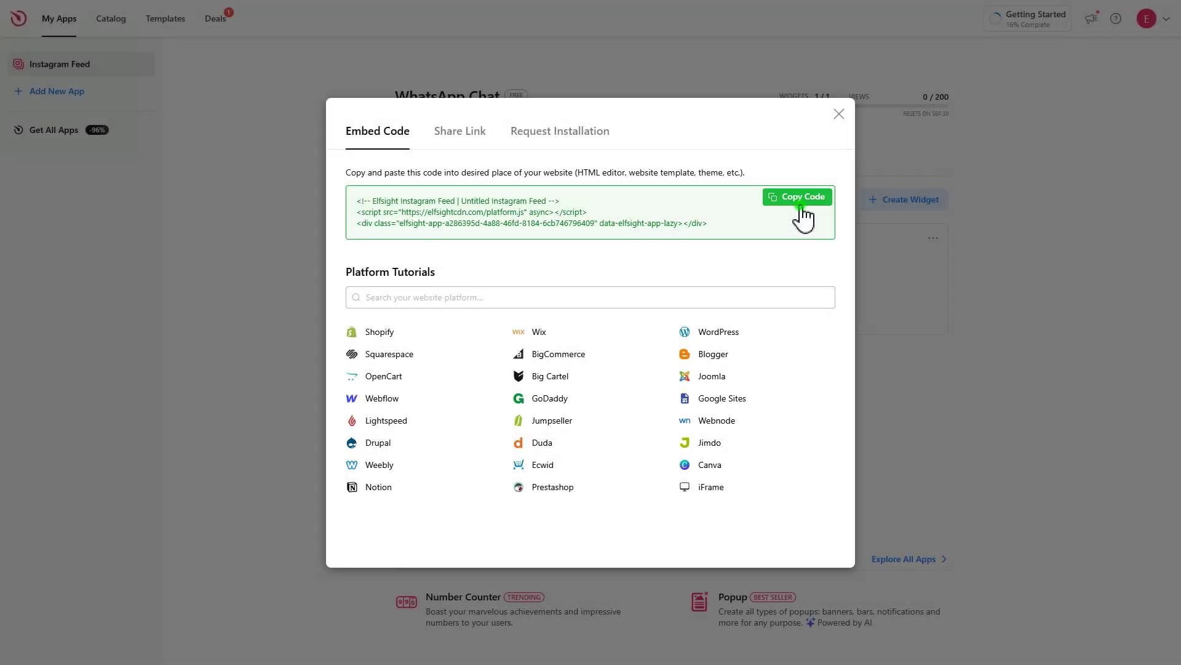
left_click(803, 197)
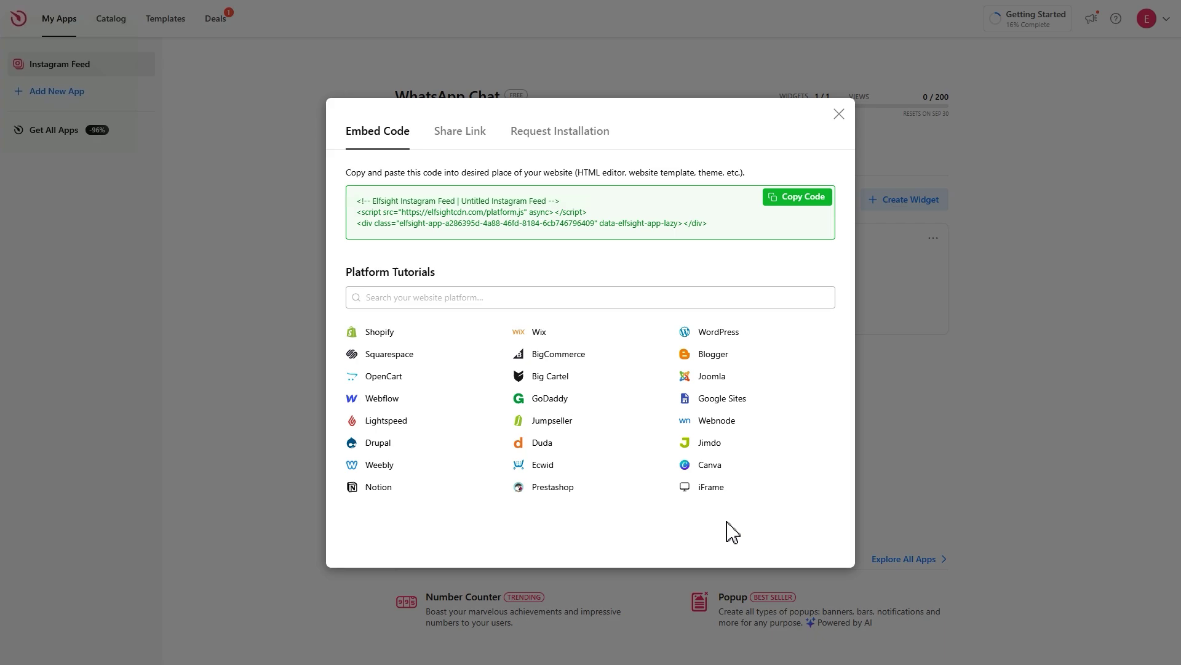
left_click(461, 148)
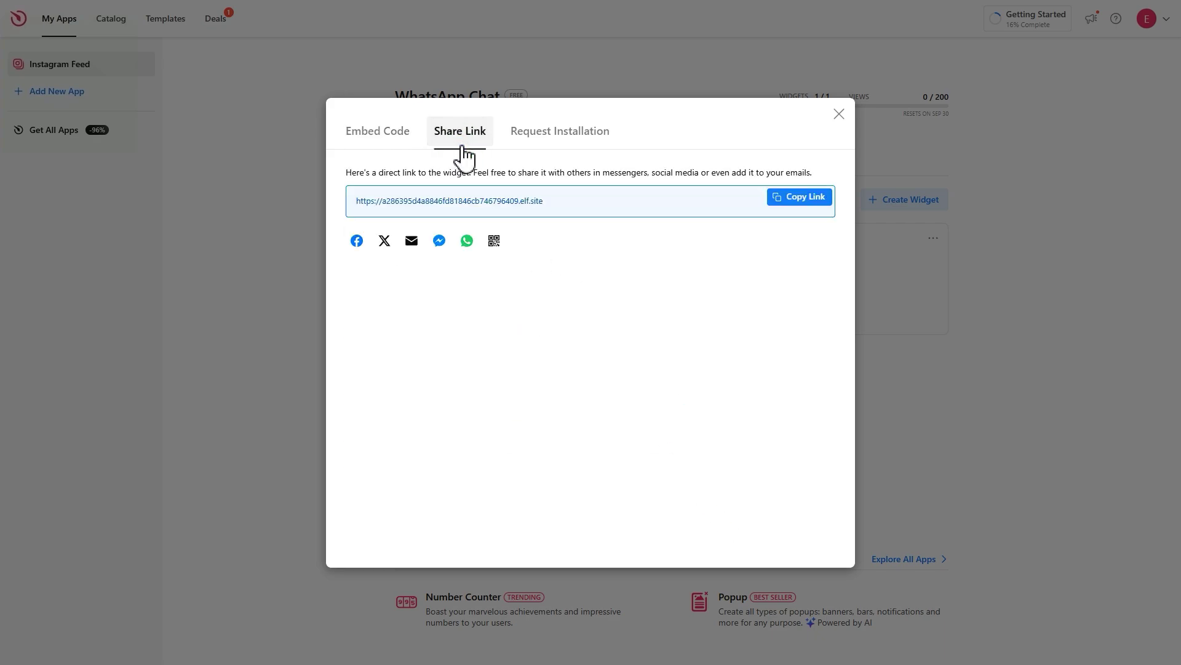
left_click(558, 155)
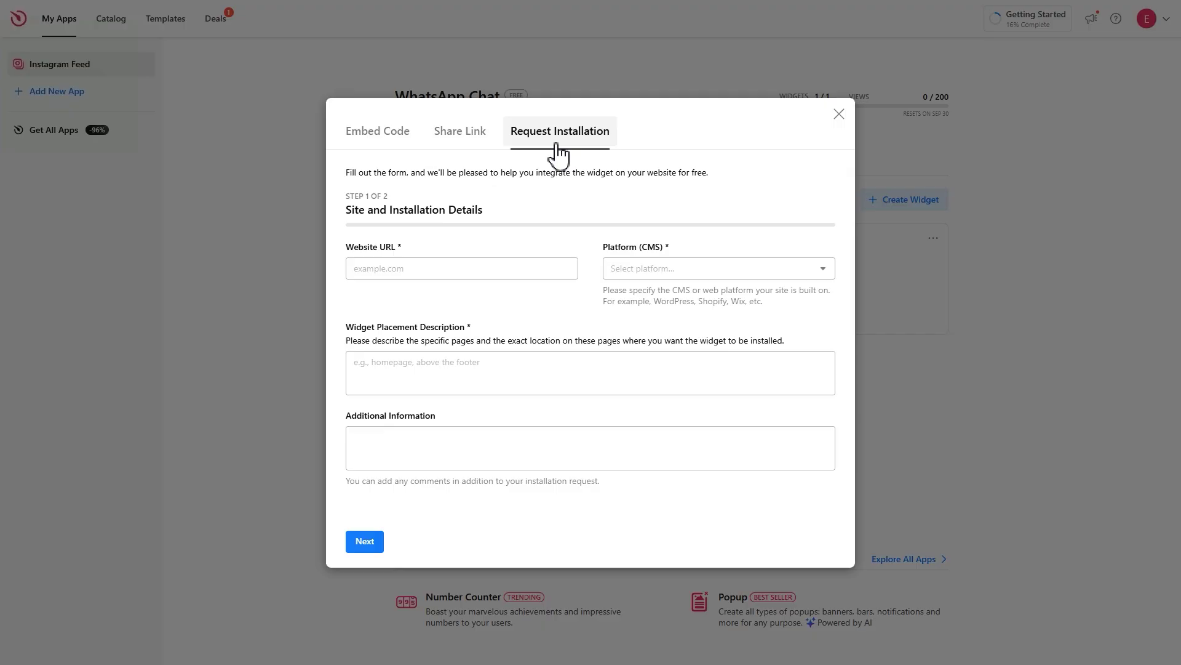
left_click(377, 150)
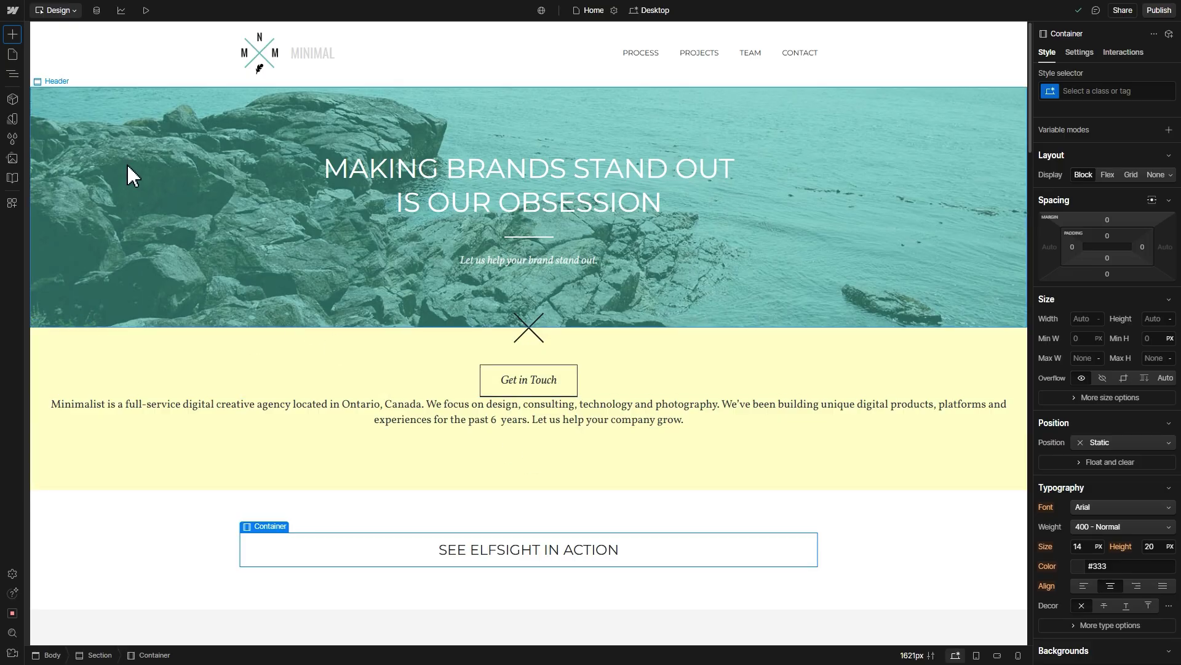
Step: Place a Code Embed below the heading, paste the Elfsight code, save, and publish
left_click(13, 35)
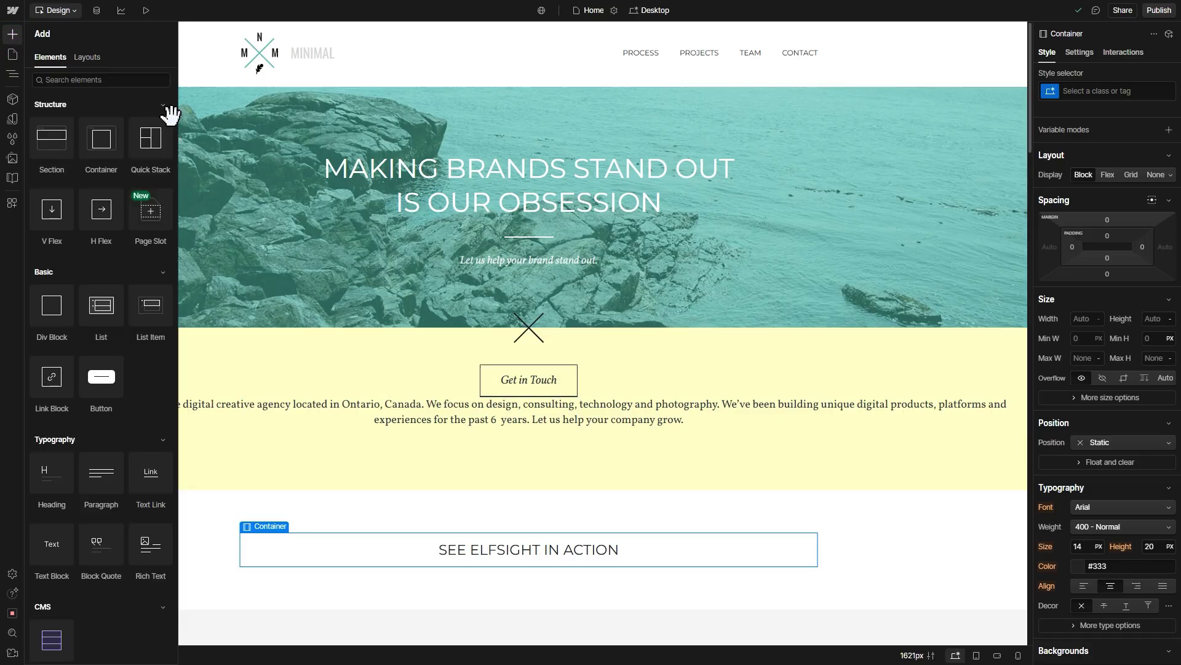
scroll(175, 154, "down", 5)
scroll(175, 277, "down", 10)
scroll(179, 486, "down", 2)
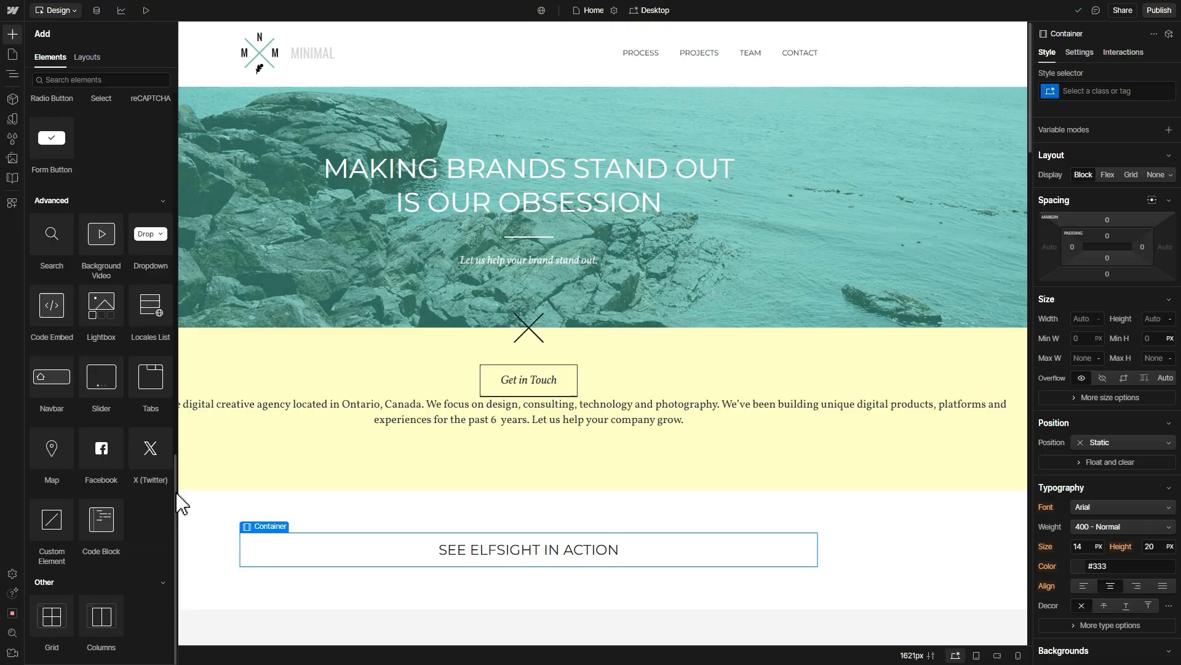
left_click_drag(51, 320, 466, 580)
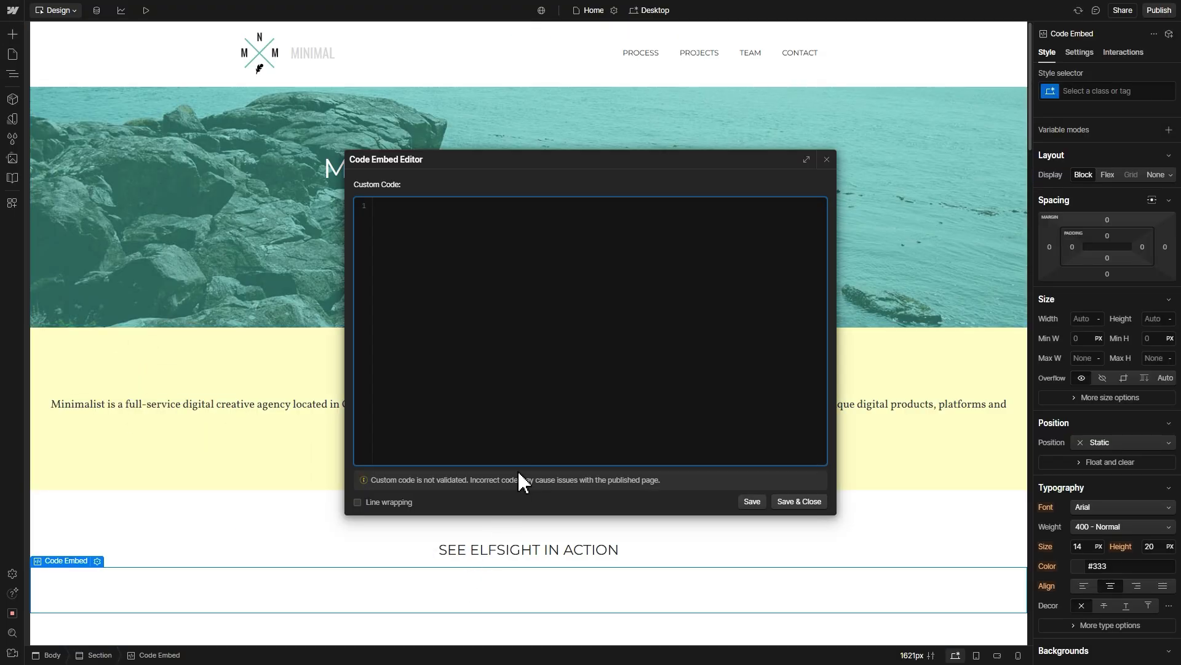
right_click(571, 288)
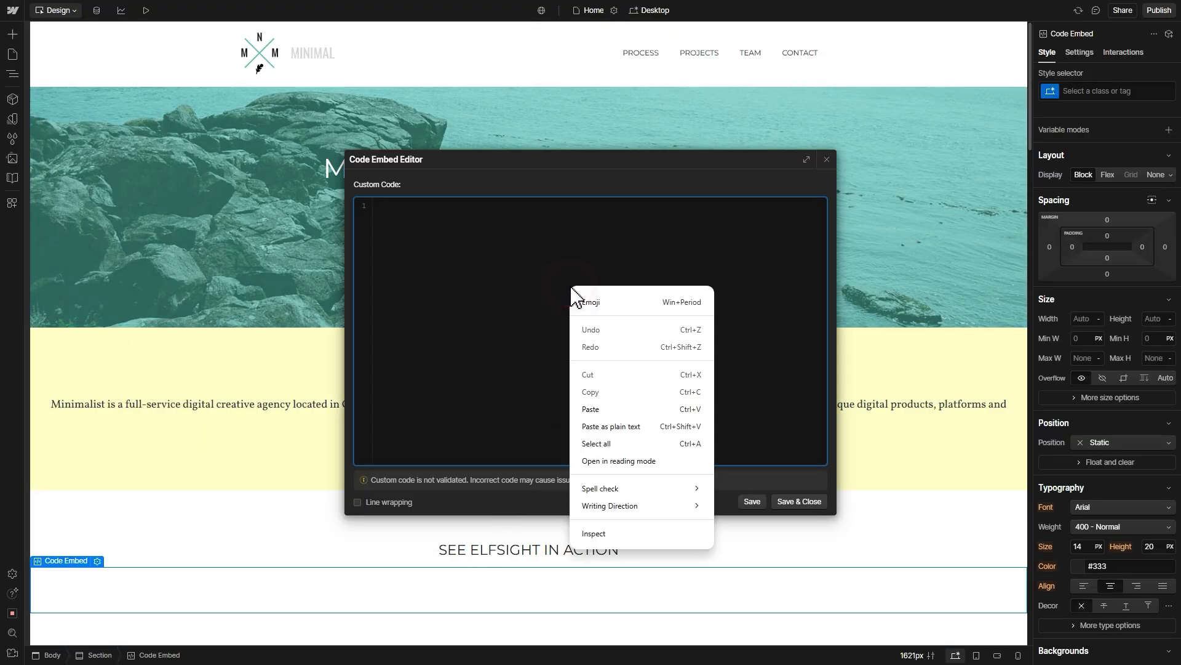
left_click(639, 411)
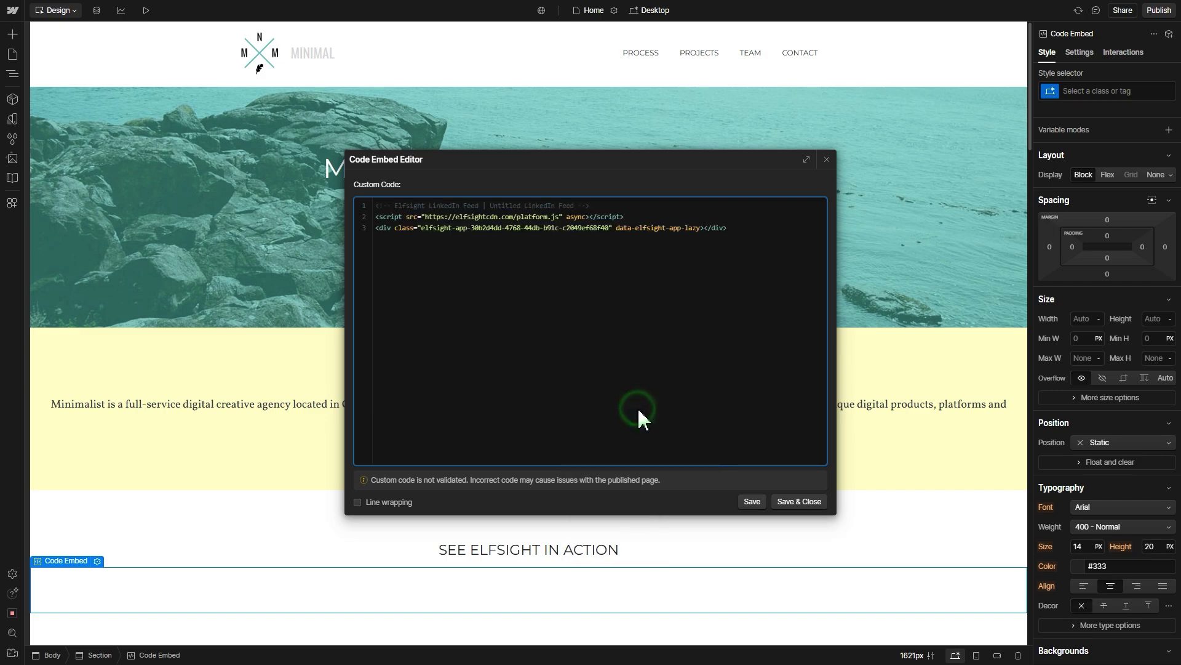
left_click(799, 502)
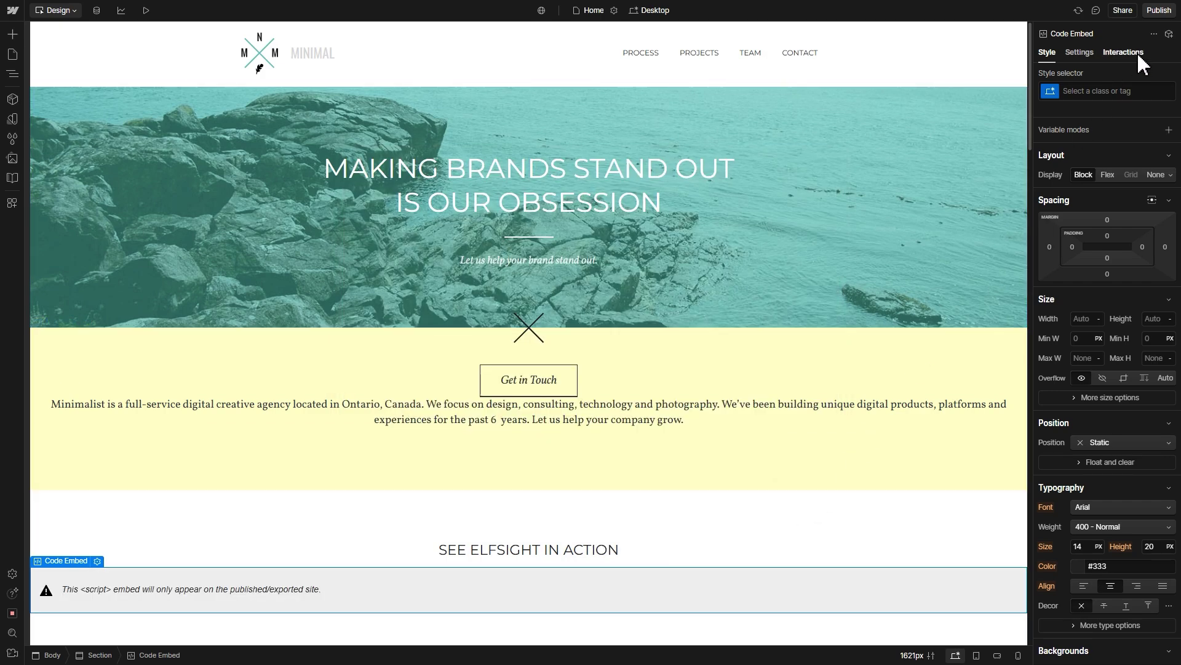
left_click(1159, 13)
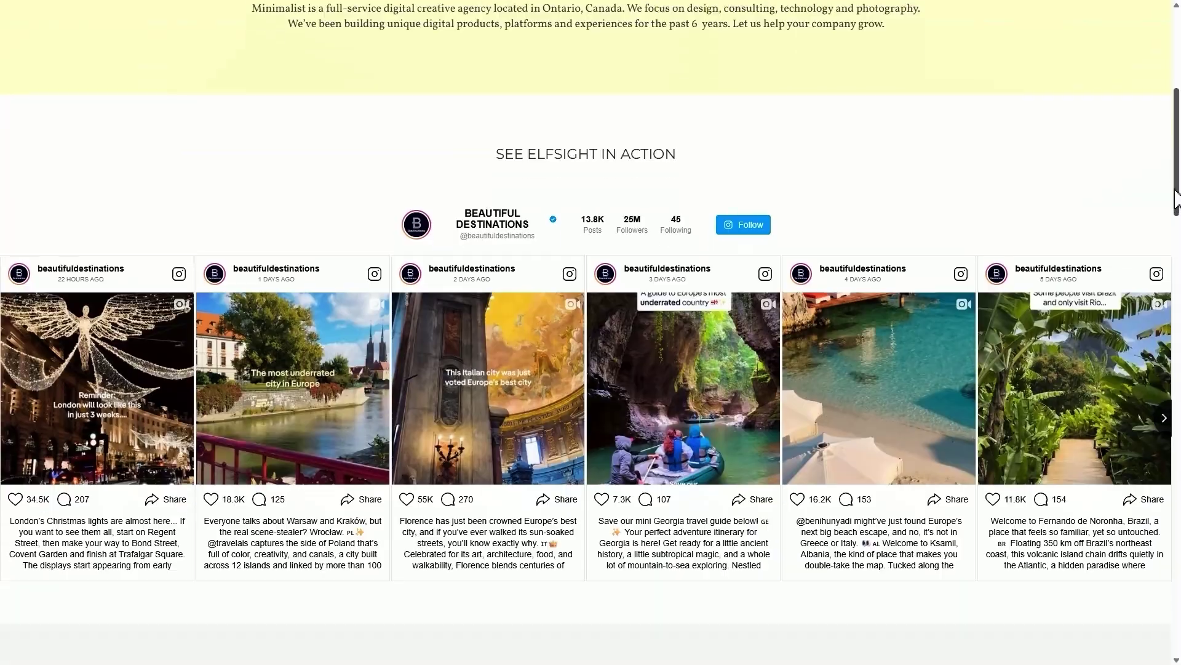
Step: Scroll to the live feed and advance the slider three times
left_click_drag(1175, 114, 1175, 206)
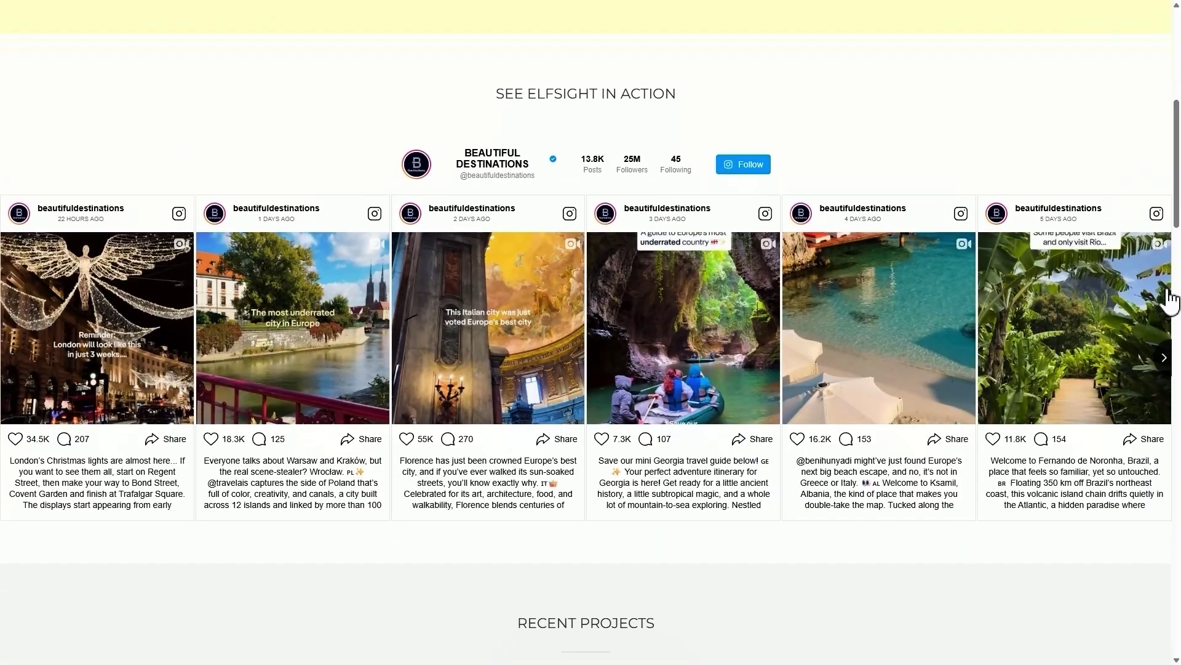
left_click(1165, 360)
left_click(1165, 360)
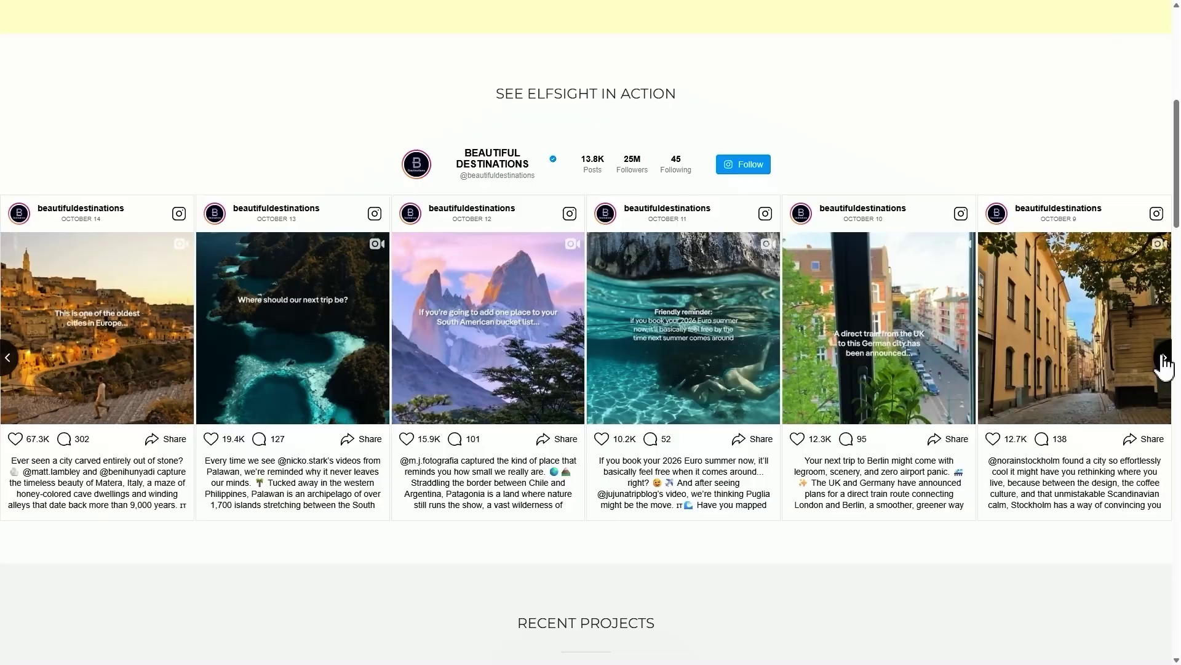
left_click(1165, 360)
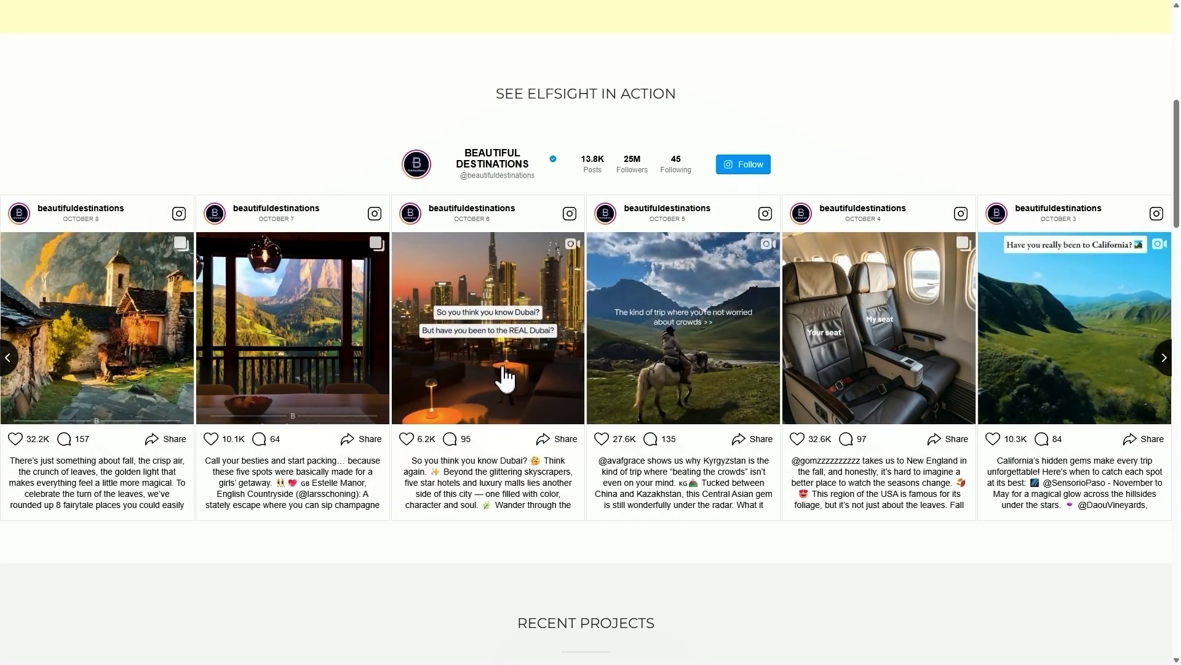
Step: Enlarge the Dubai post, scroll through its lightbox, then close it
left_click(502, 368)
scroll(502, 365, "down", 8)
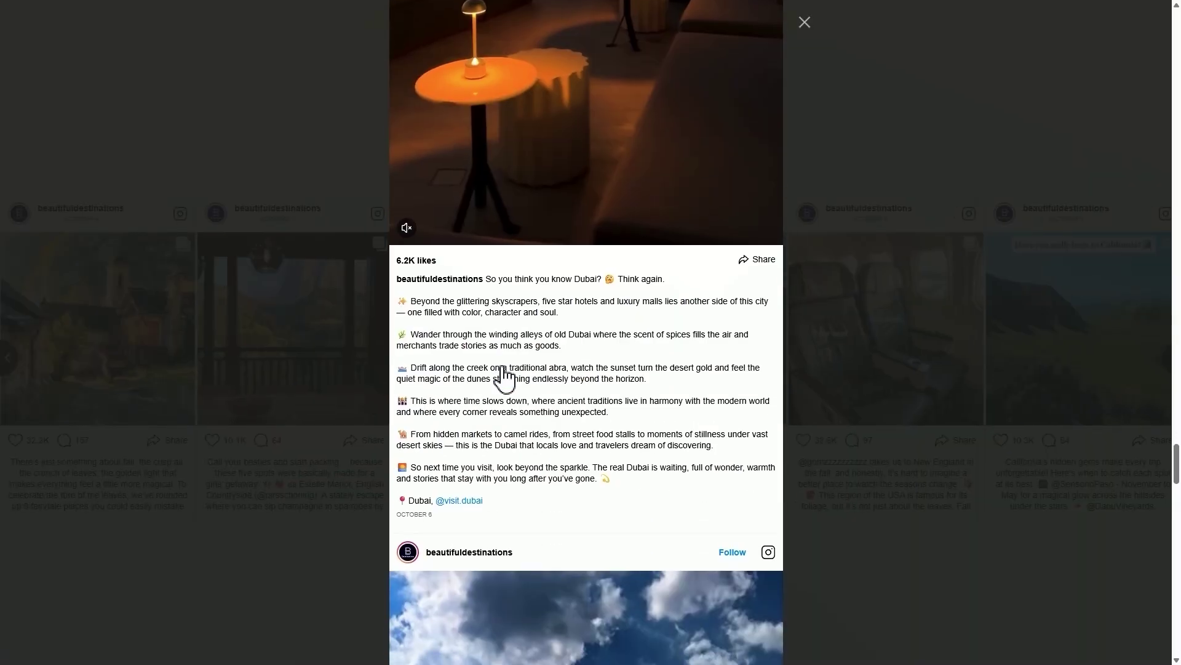
scroll(502, 365, "down", 8)
scroll(501, 363, "down", 2)
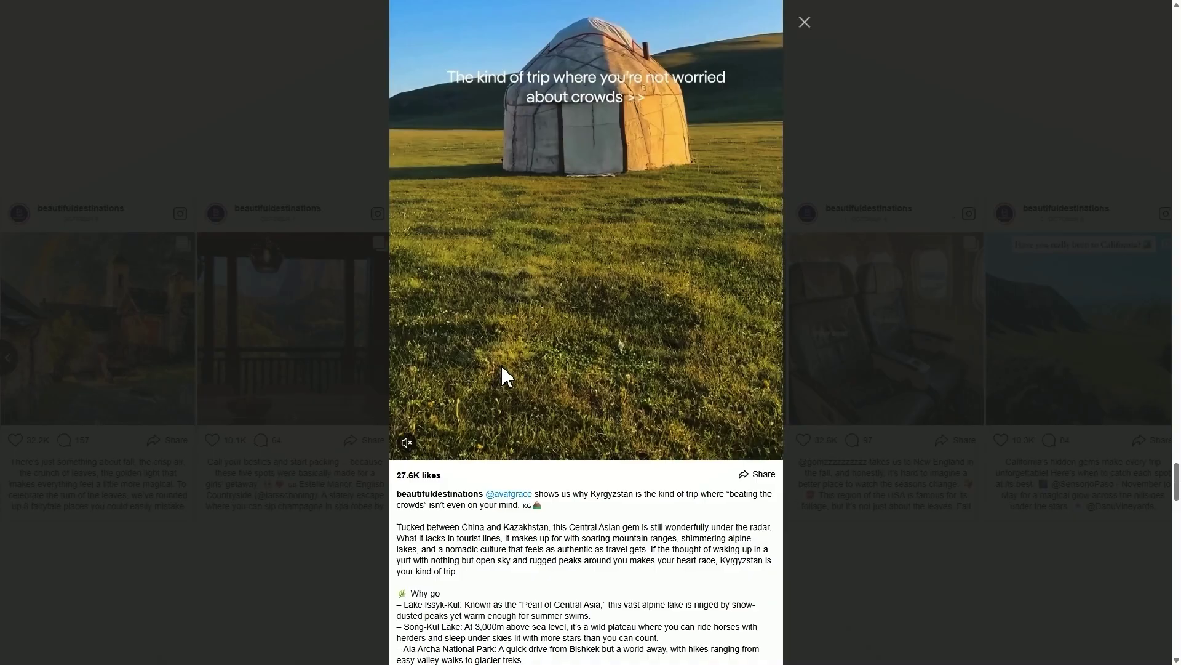
scroll(501, 363, "down", 2)
scroll(500, 365, "down", 5)
scroll(501, 365, "down", 5)
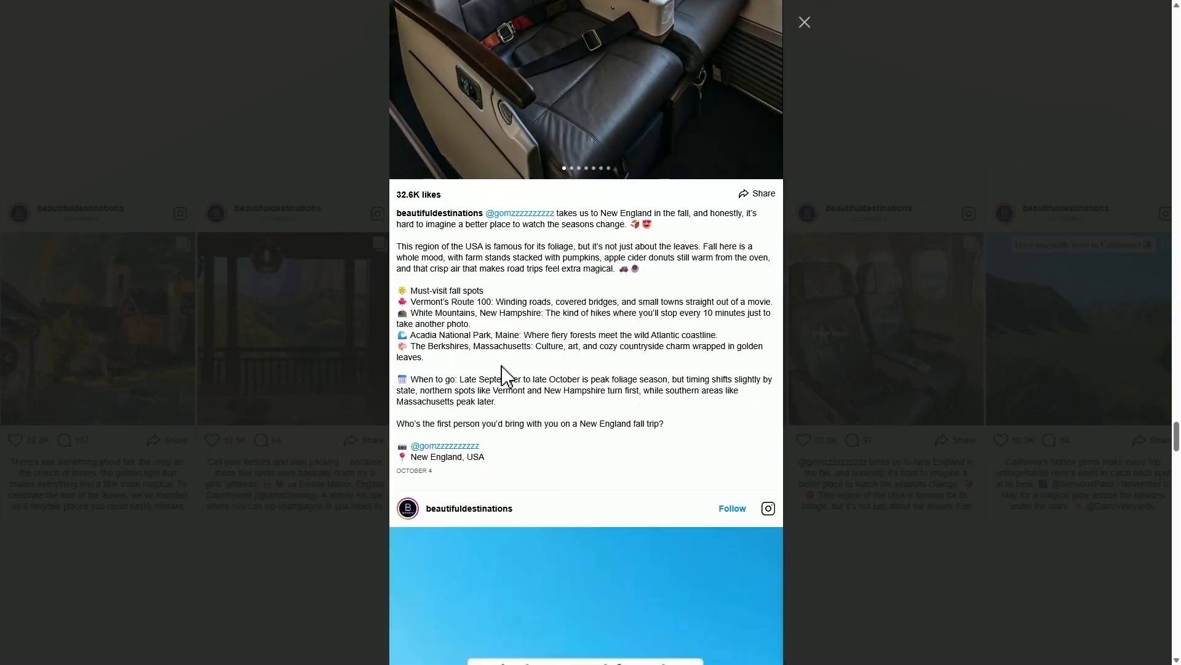
scroll(501, 365, "down", 2)
scroll(501, 366, "down", 5)
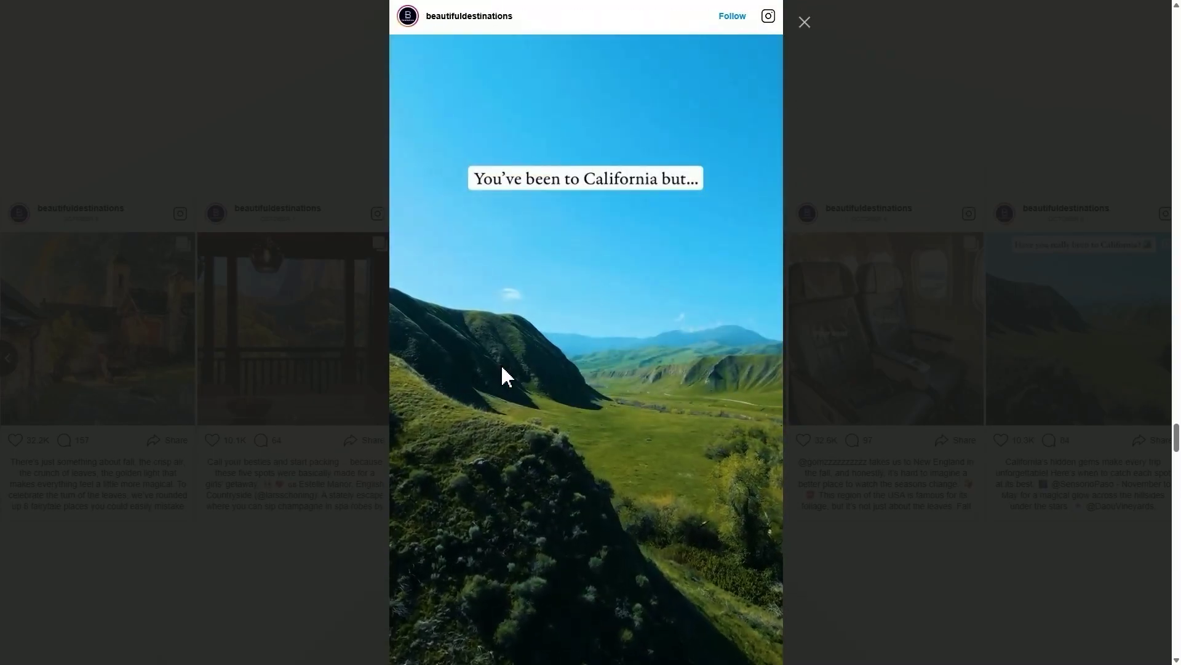
left_click(882, 140)
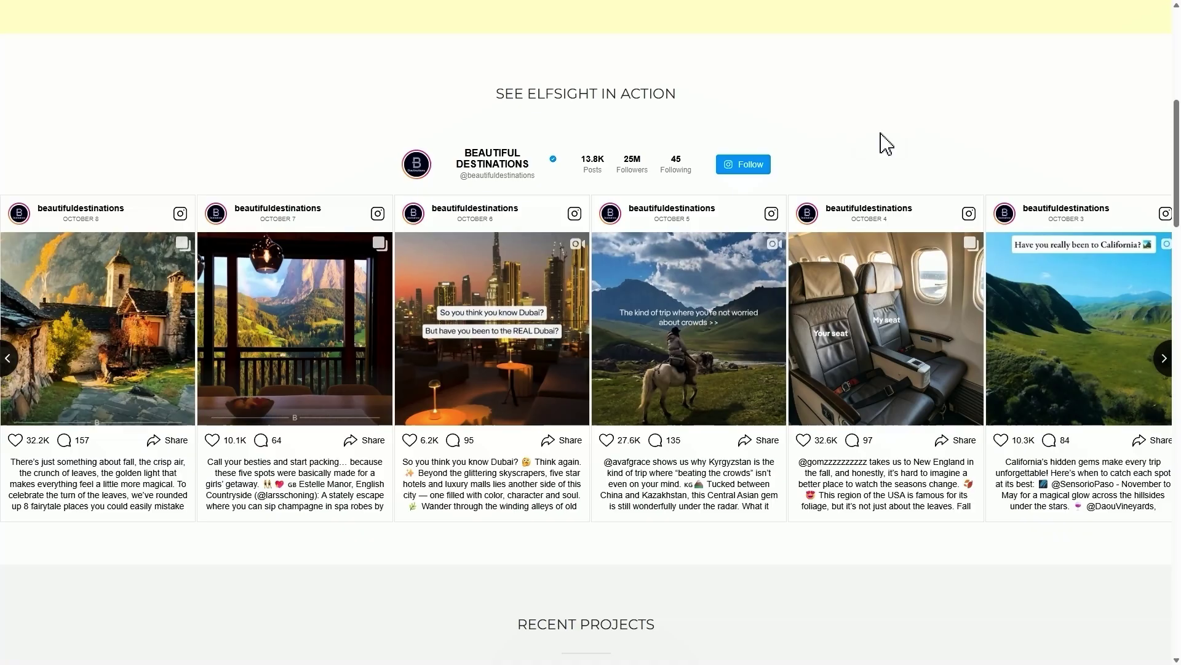